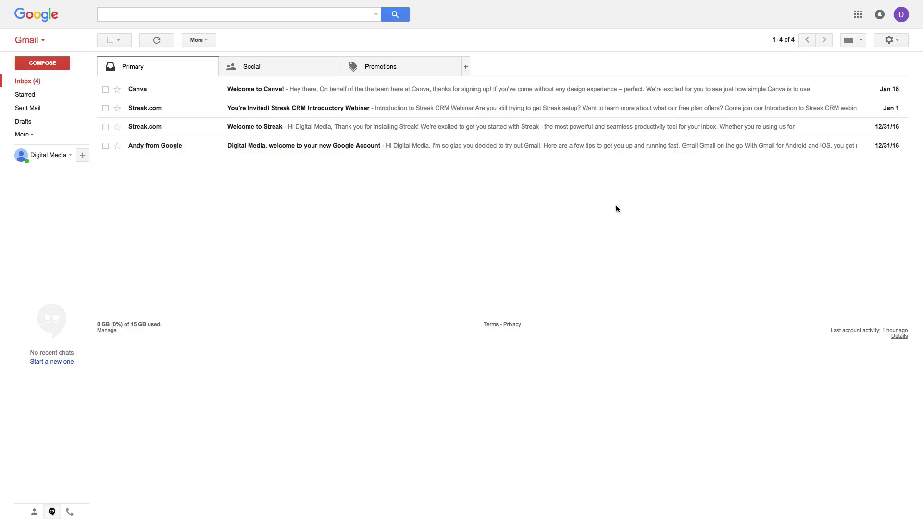
Go to Google Drive from the apps grid and create a new blank Google Docs document.
click(846, 29)
click(827, 159)
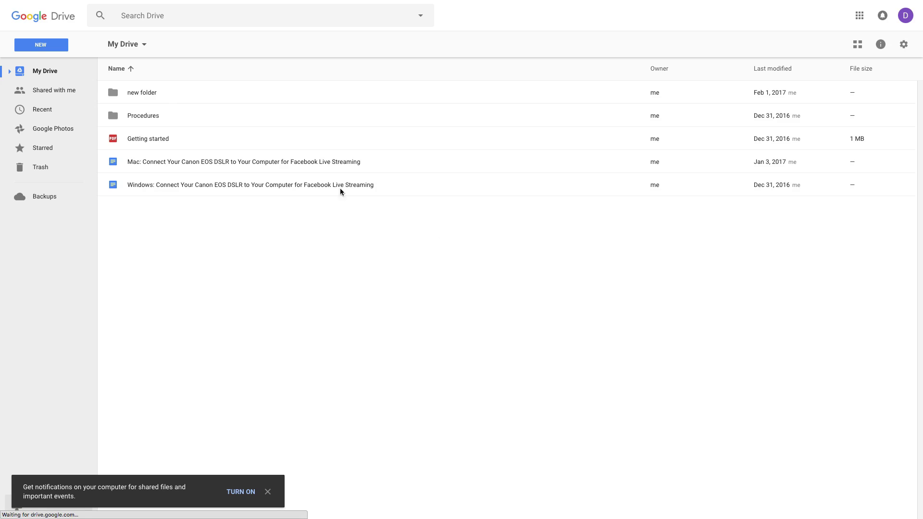
click(44, 48)
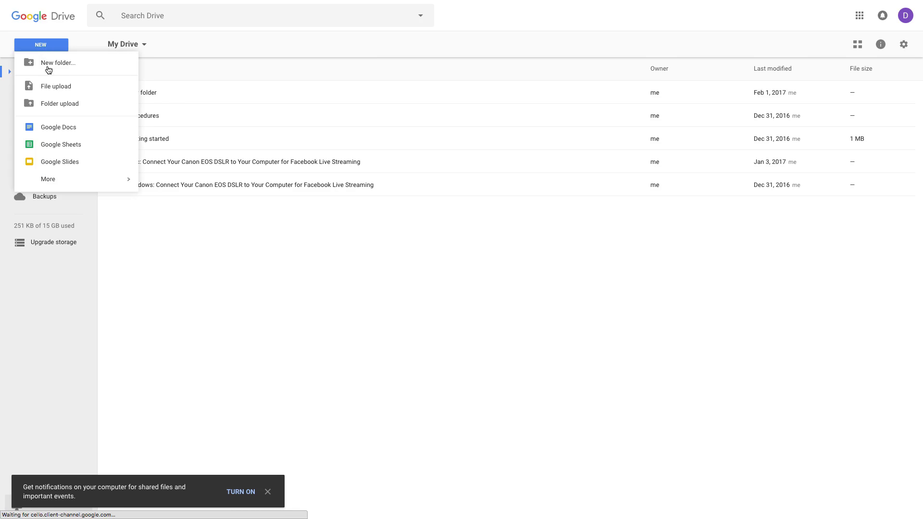
click(90, 128)
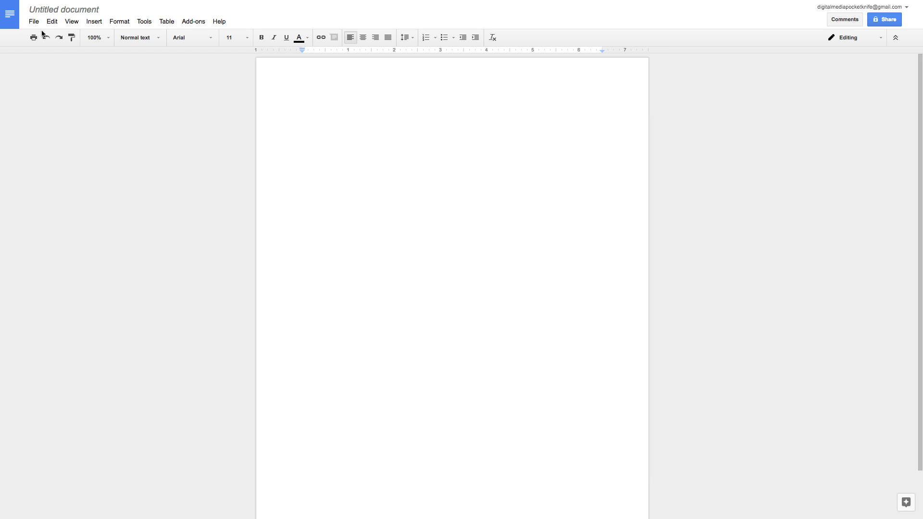
Change the title from 'Untitled document' to 'Test Document'.
click(56, 12)
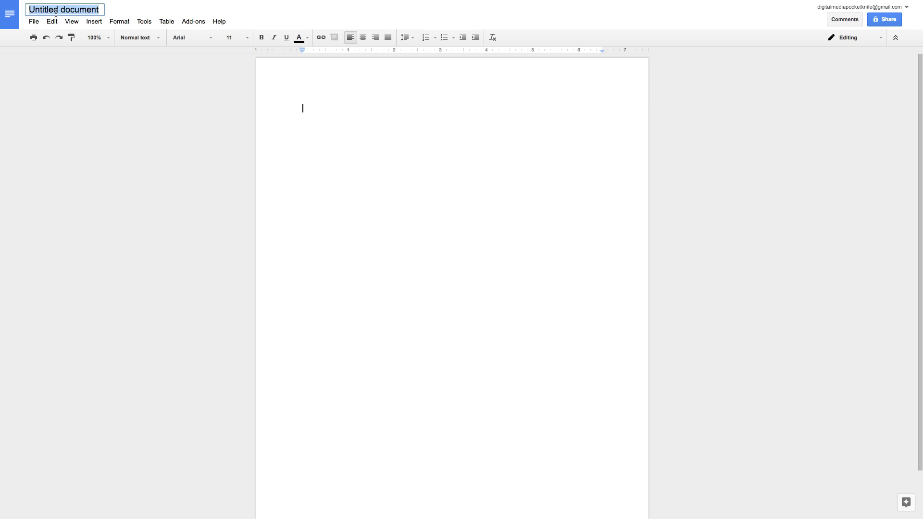
text(Test Document)
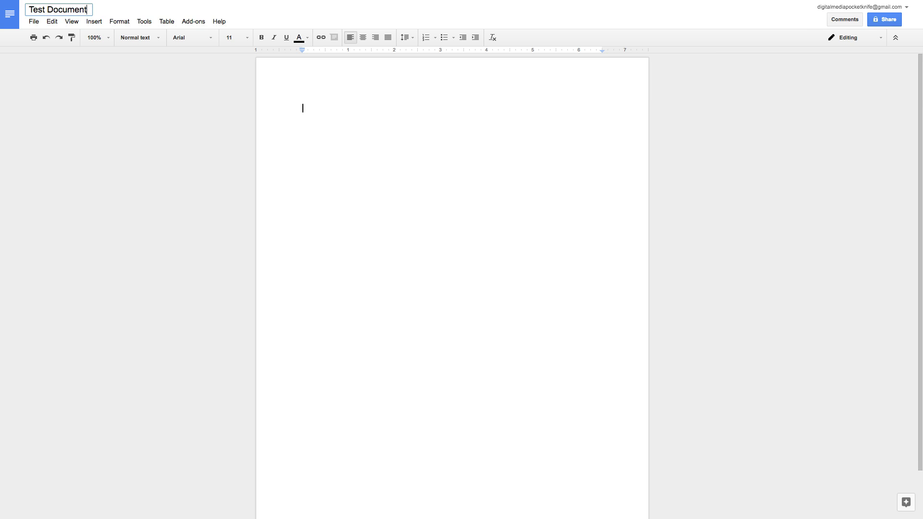
key(Return)
click(33, 23)
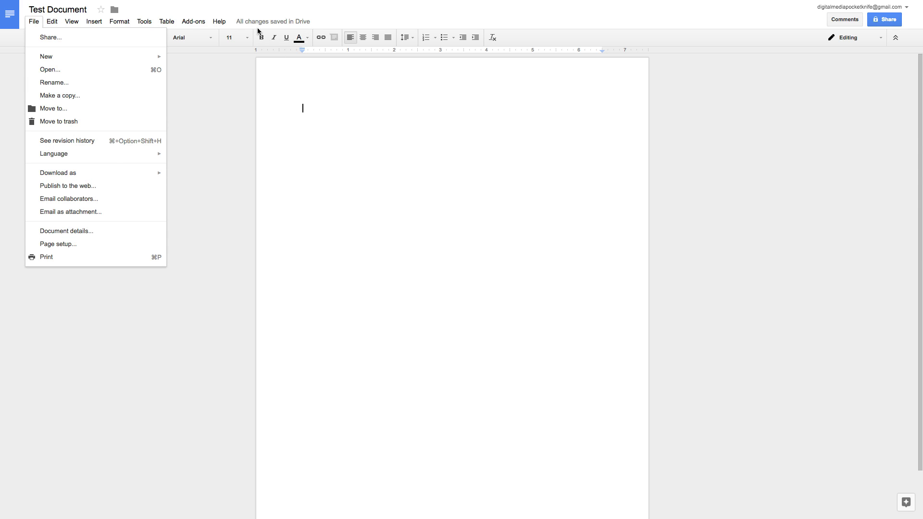
click(331, 109)
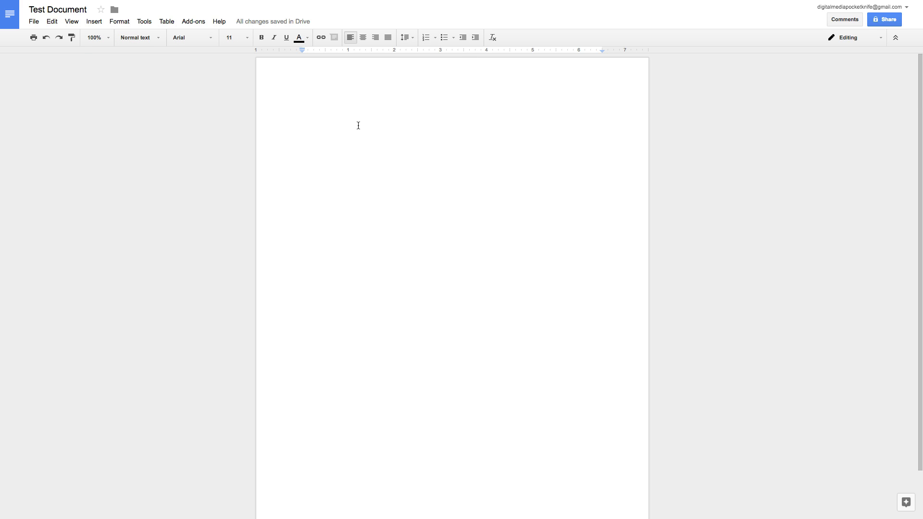
Type 'Test text' and a sentence about Google Docs features, correcting 'fetaures' to 'features'.
text(Test text )
text( This)
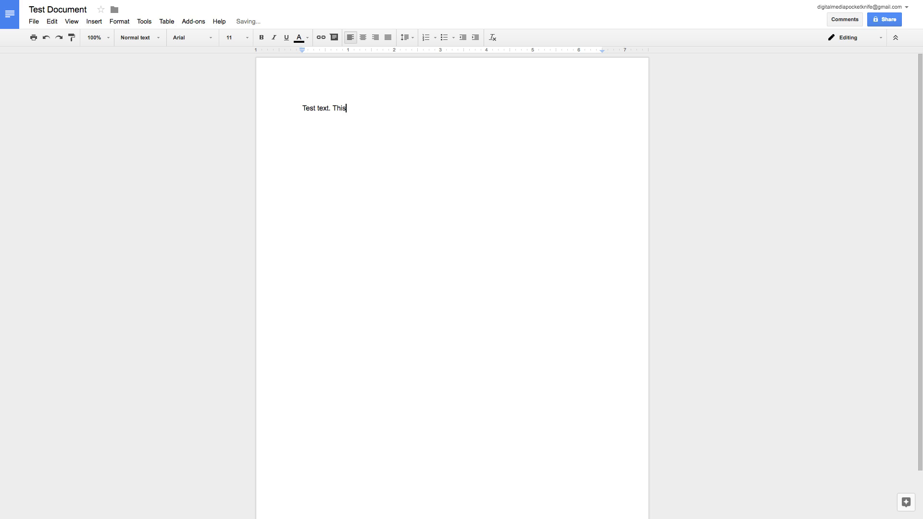
text( is just a test document that shows you what the fetaures)
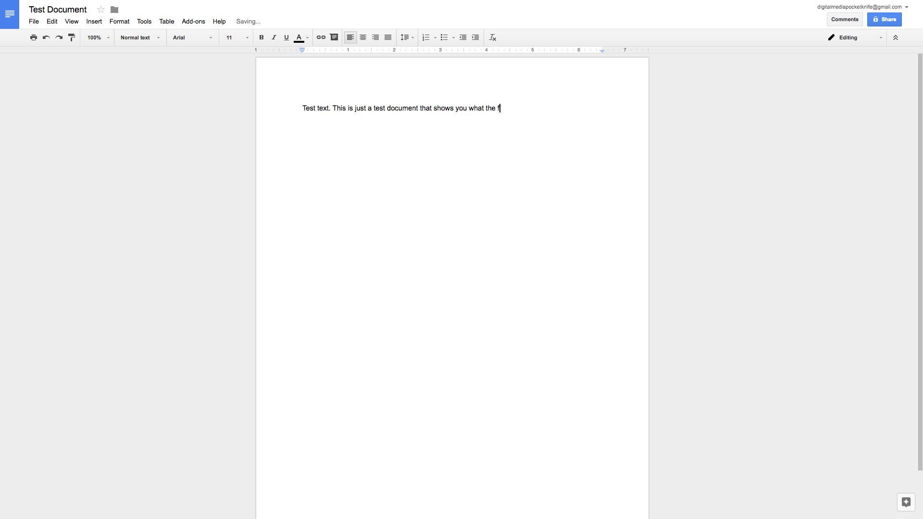
text( are of Google Docs.)
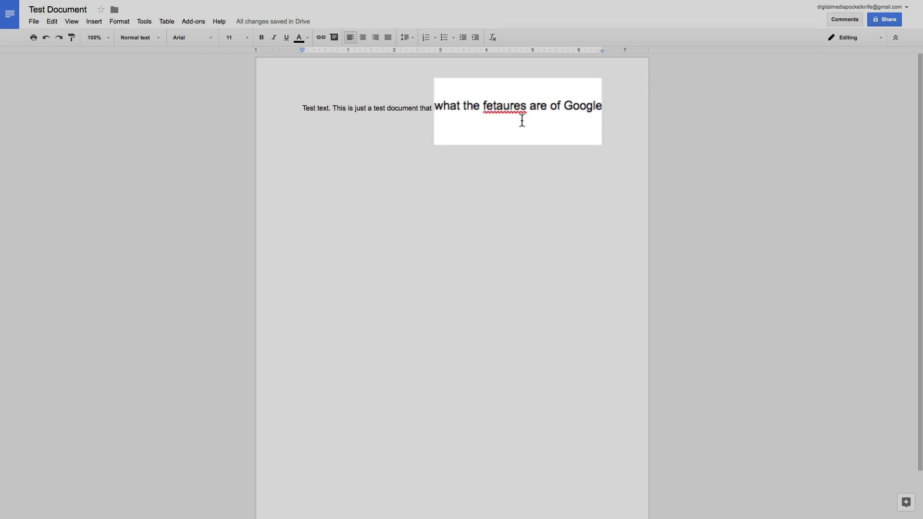
right_click(515, 109)
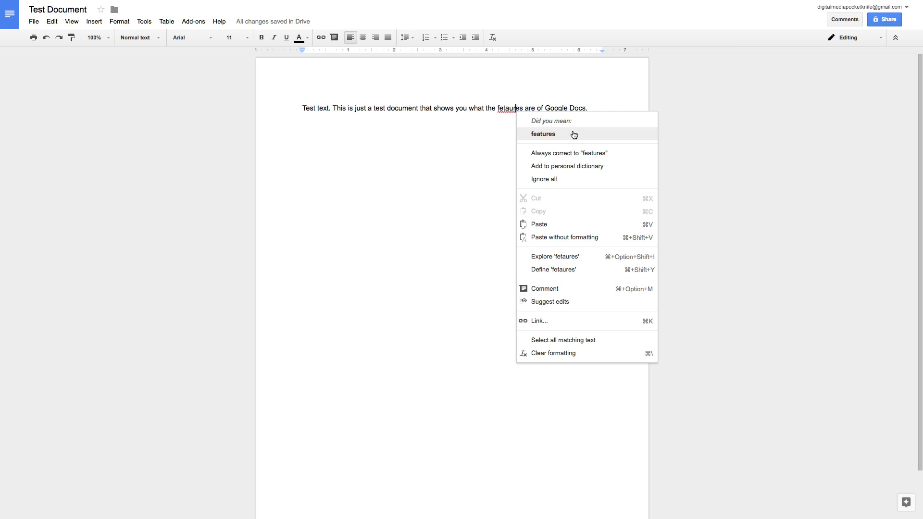
click(569, 133)
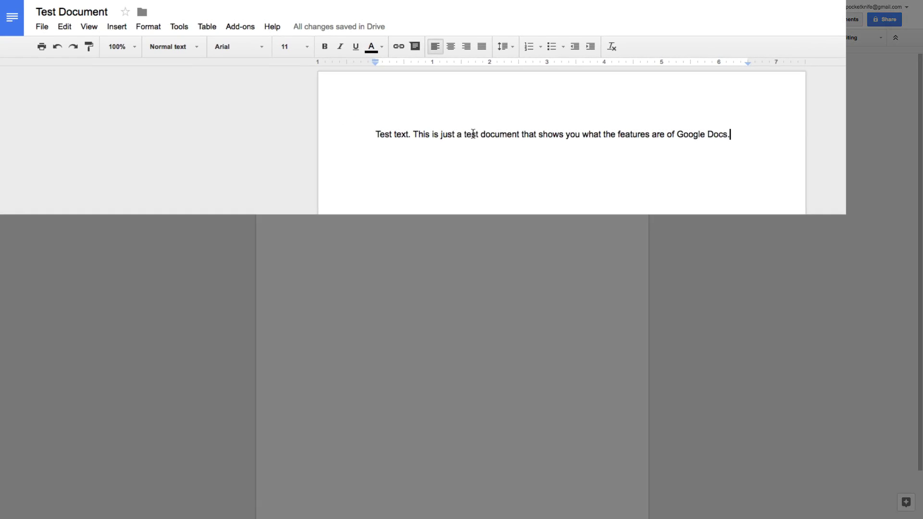
Make 'test' bold and 'document' italic, then select the whole sentence line.
double_click(379, 108)
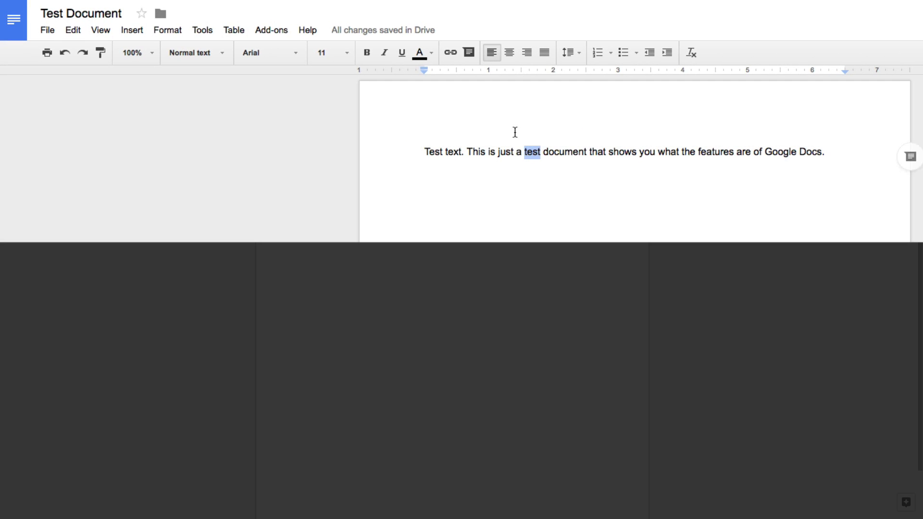
click(367, 53)
double_click(563, 152)
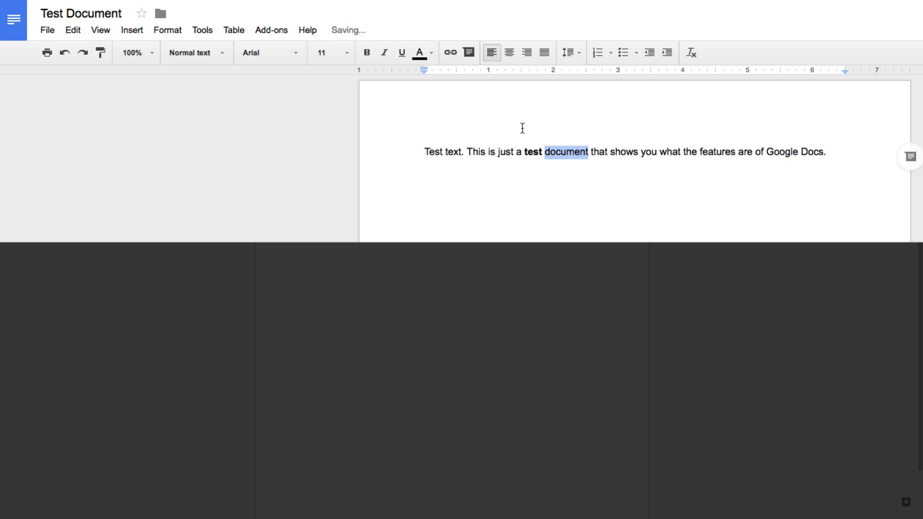
click(384, 54)
click(560, 151)
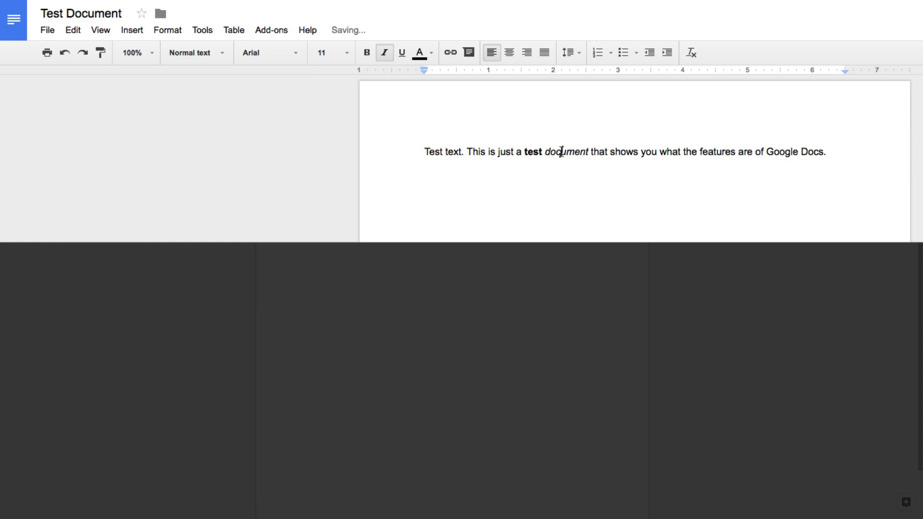
triple_click(560, 152)
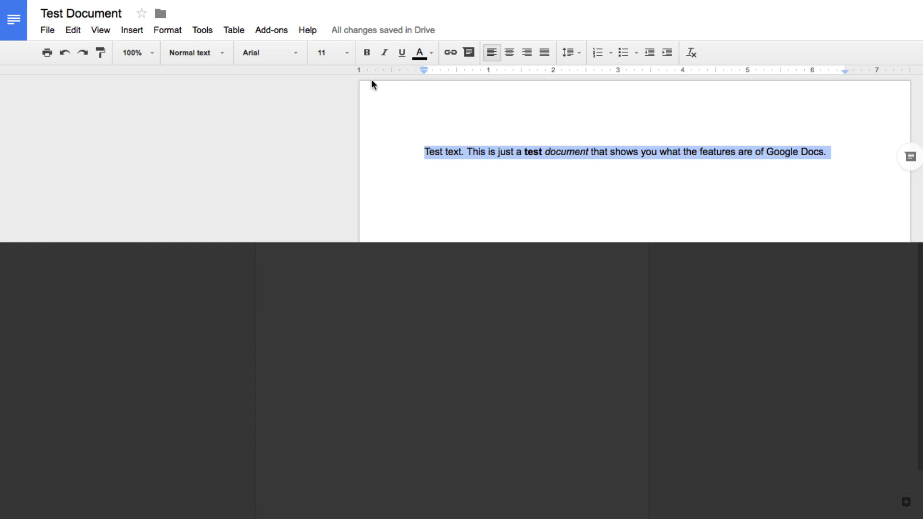
Highlight the selected sentence in yellow.
click(432, 54)
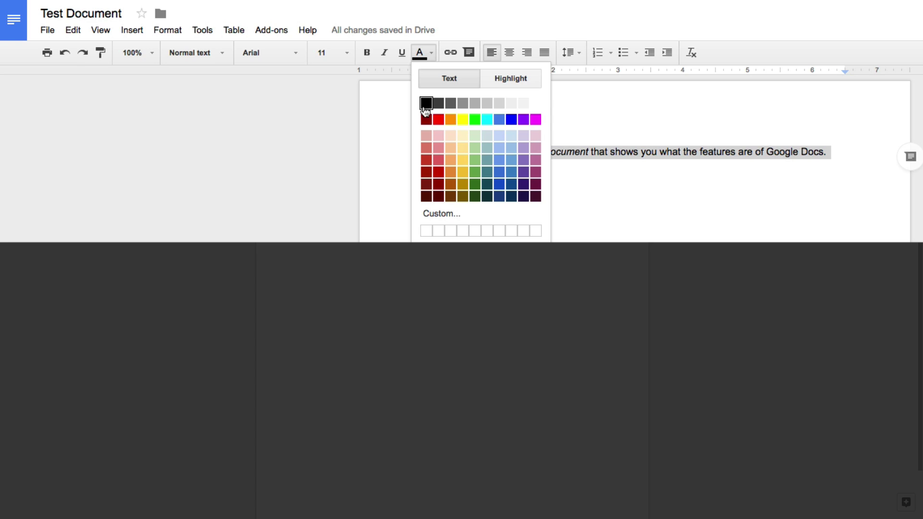
click(510, 82)
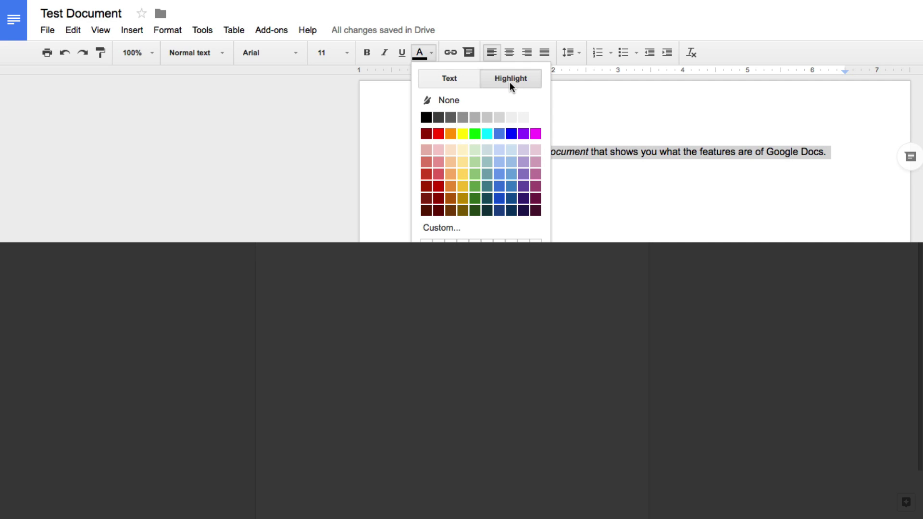
click(463, 135)
click(573, 150)
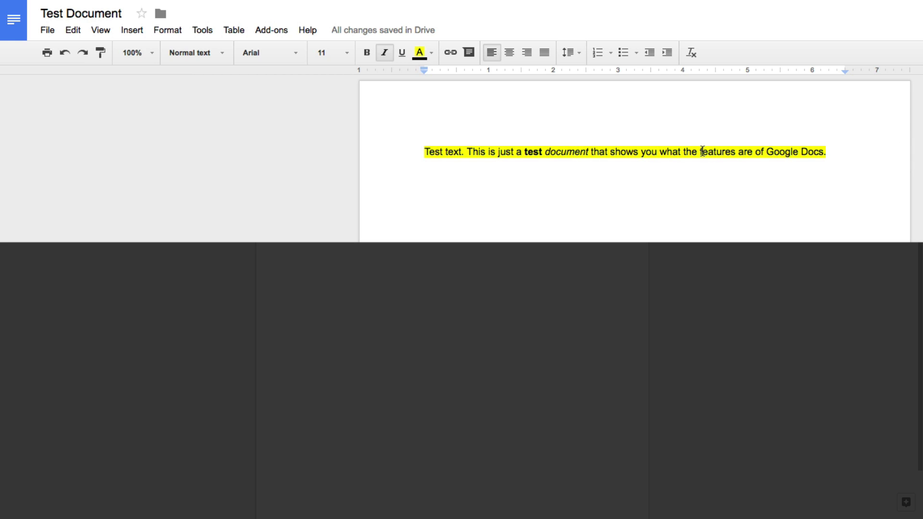
Change the text colour of the word 'features' to blue.
drag(700, 152, 732, 161)
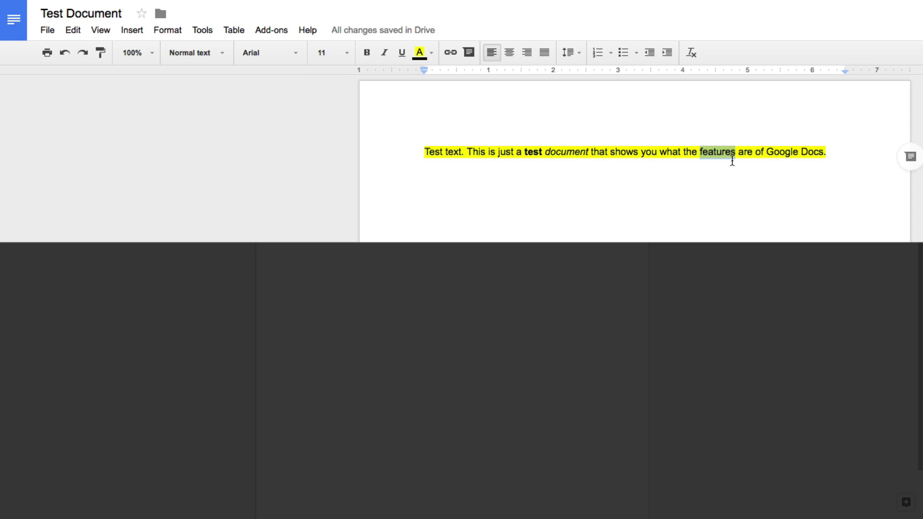
click(429, 53)
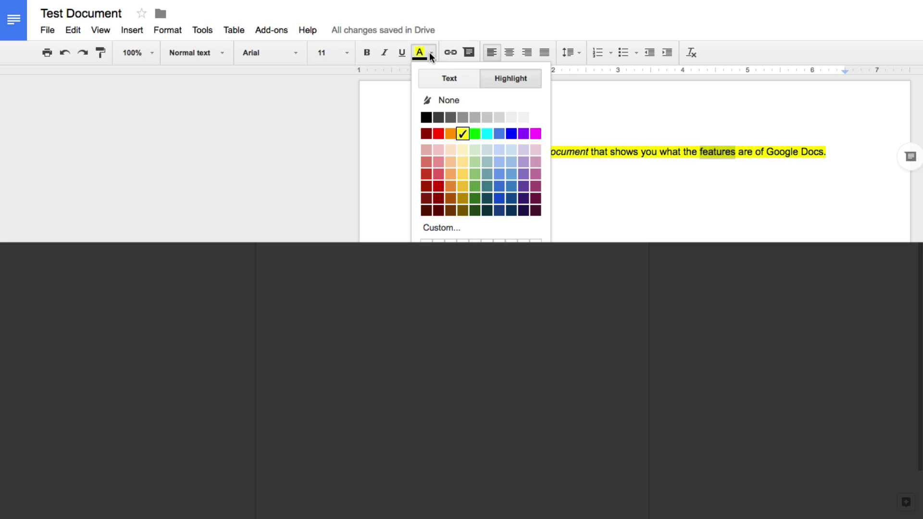
click(450, 80)
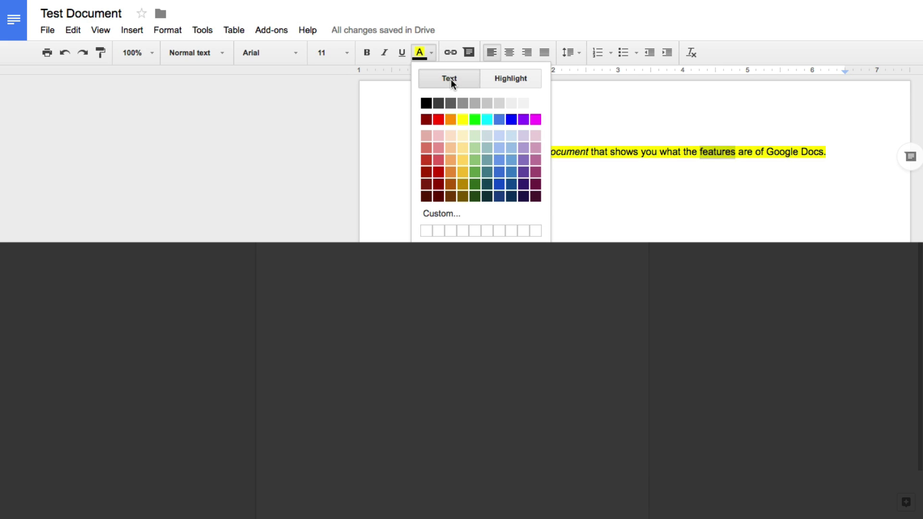
click(511, 120)
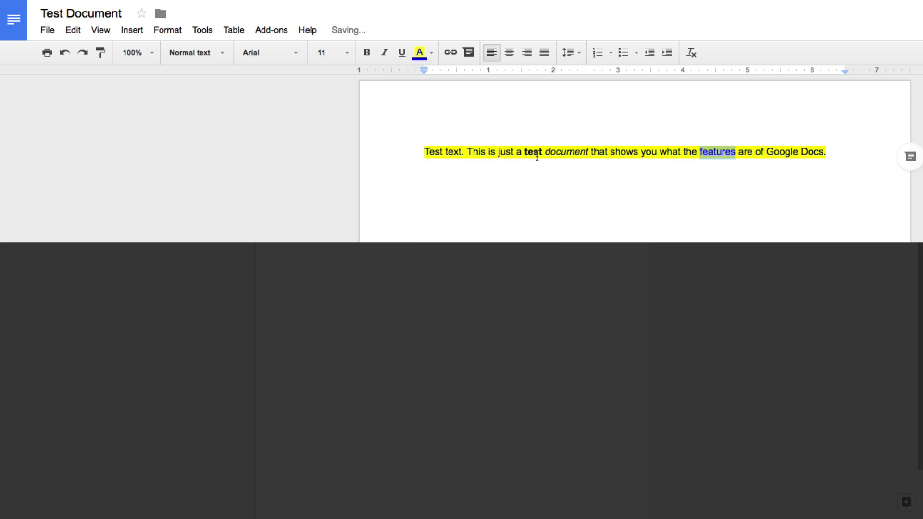
click(712, 221)
click(829, 159)
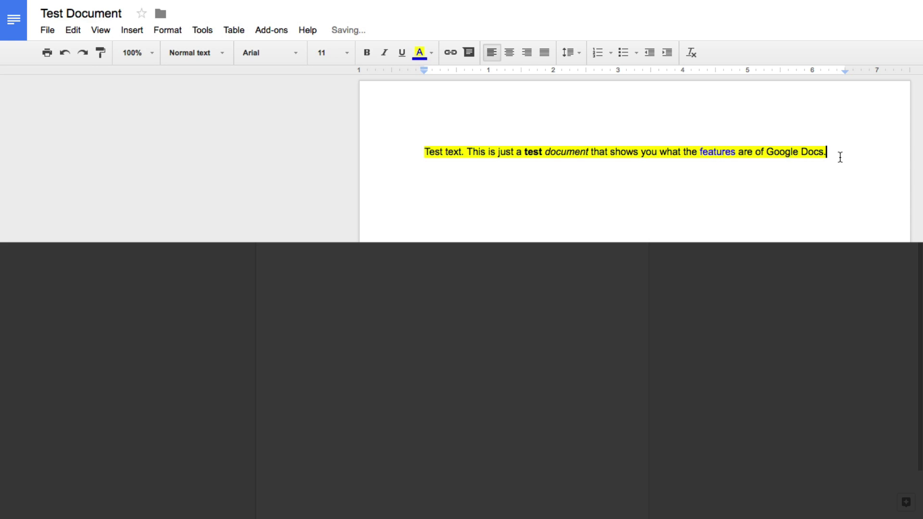
Move the 'This is…' sentence onto its own line below 'Test text' and center both lines.
click(468, 153)
key(Return)
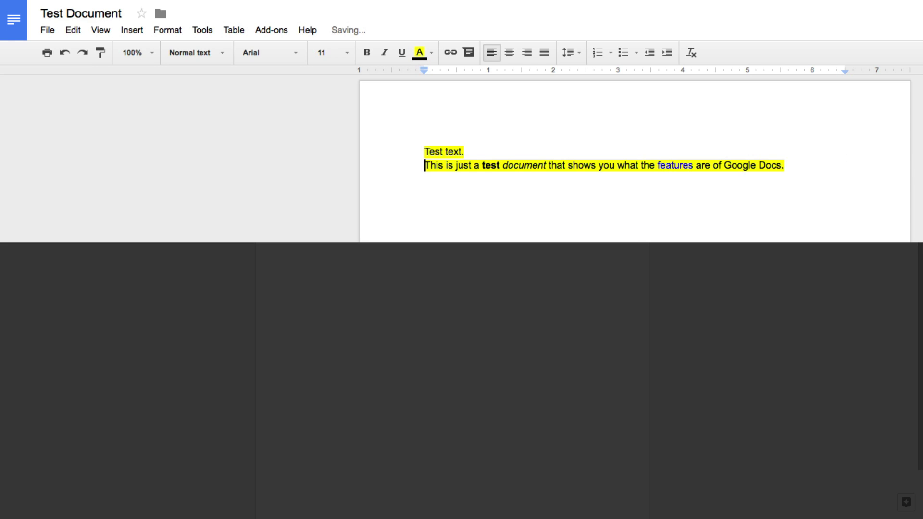
key(ctrl+a)
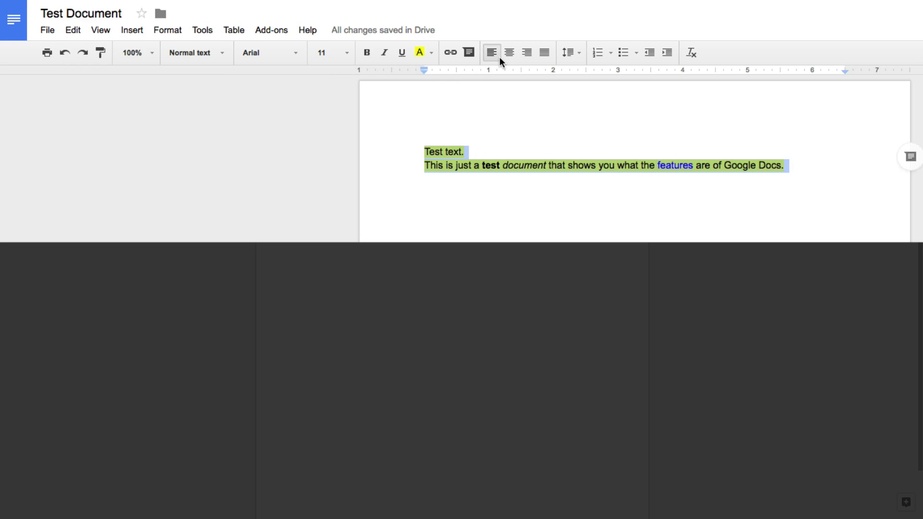
click(508, 54)
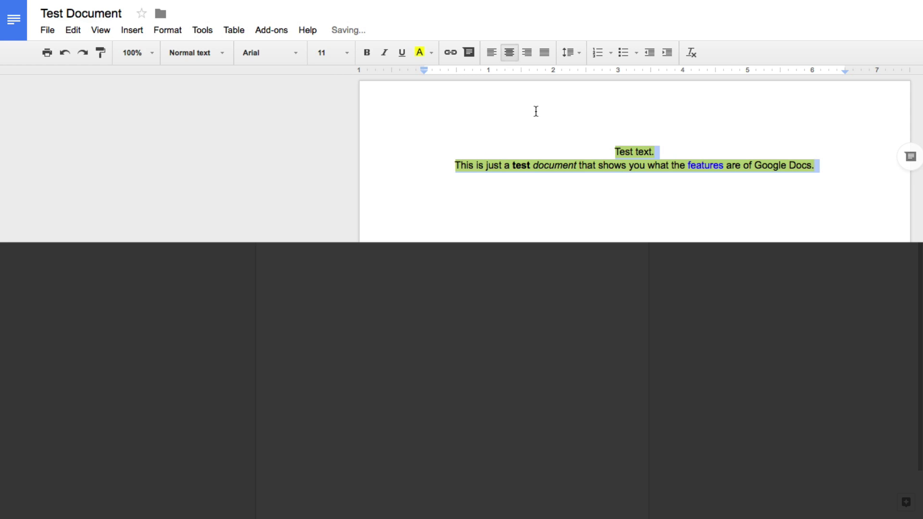
click(680, 153)
Apply double line spacing to all the text.
key(ctrl+a)
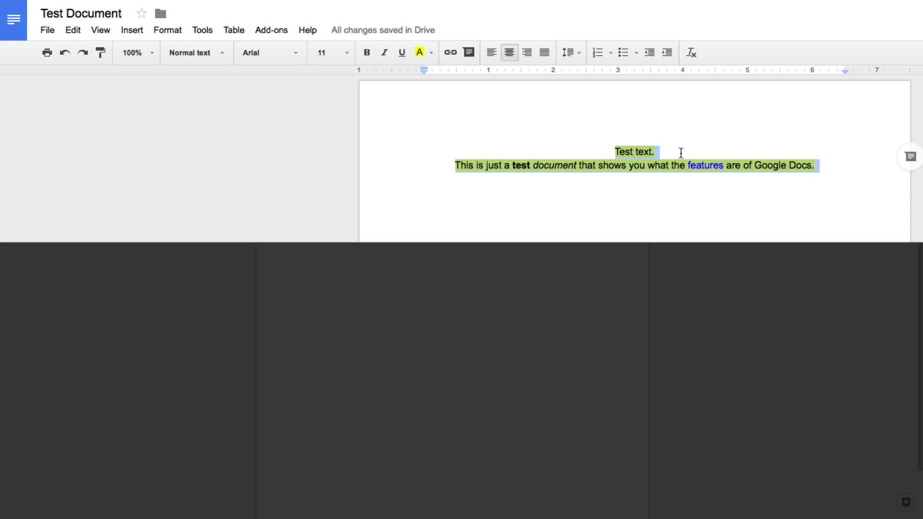
click(580, 53)
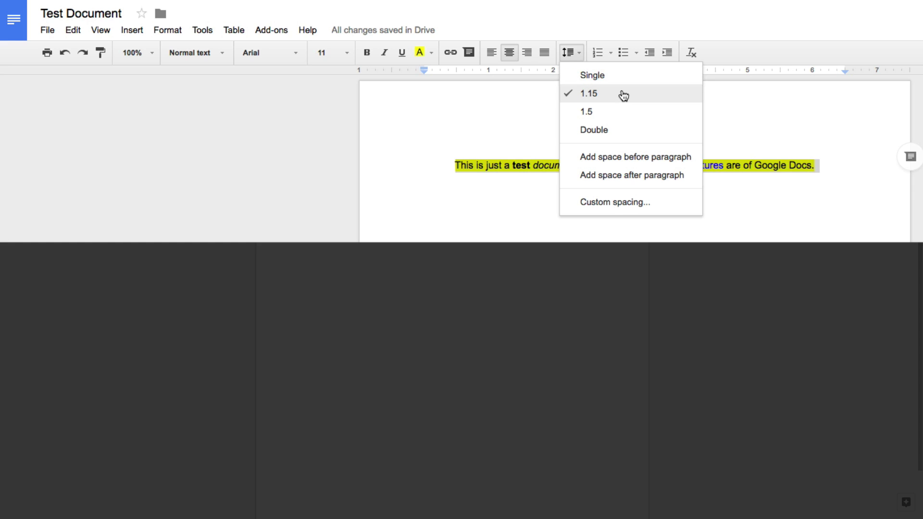
click(625, 132)
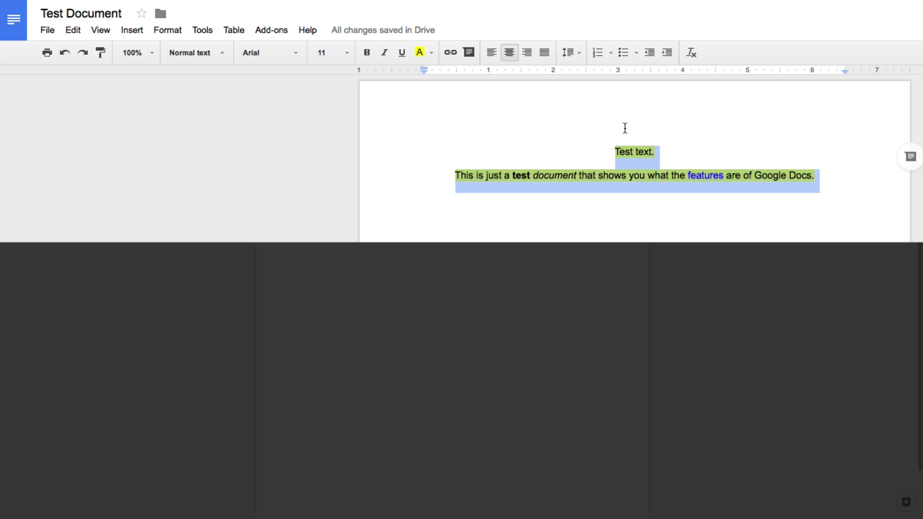
Change the text font to Impact.
click(294, 54)
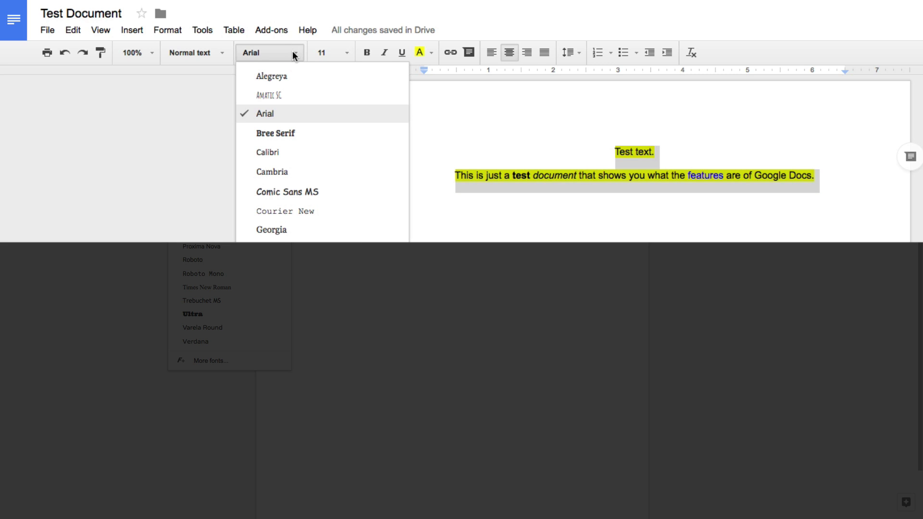
click(399, 274)
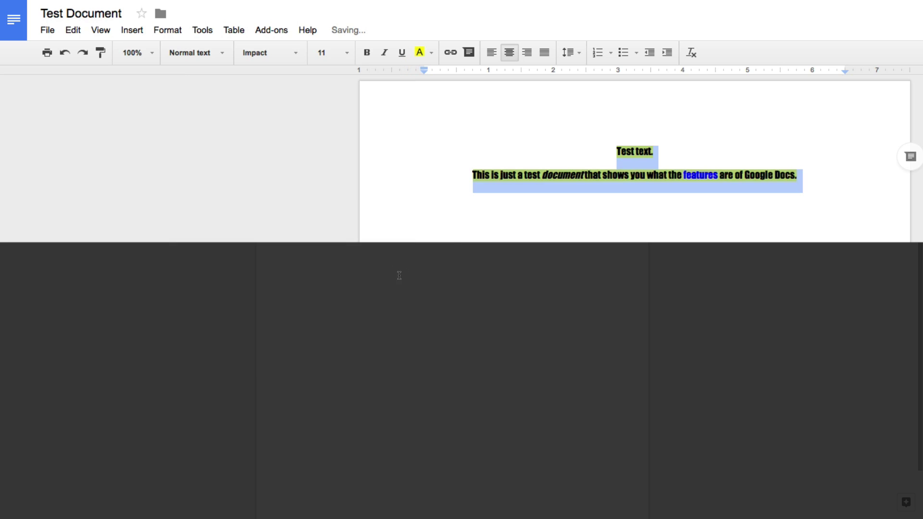
click(536, 206)
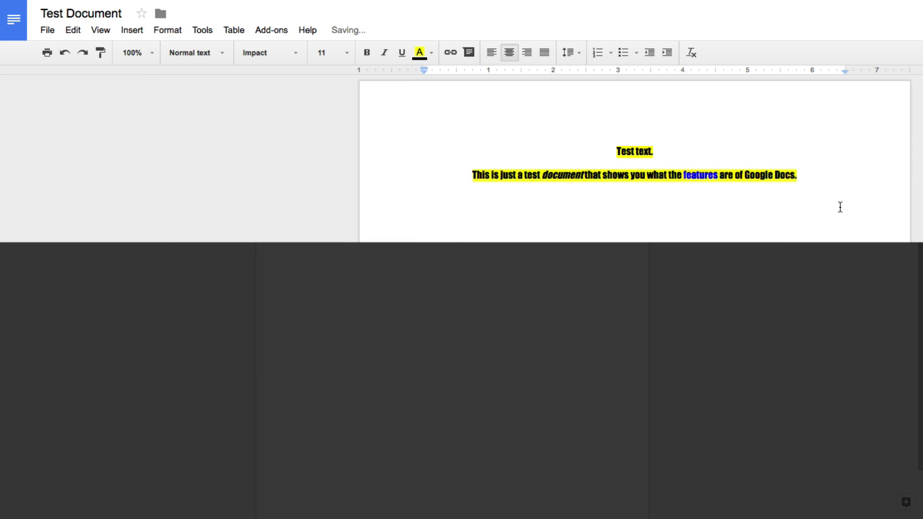
Resize all the text to 76 pt, then reduce it to 48 pt.
key(ctrl+a)
click(332, 56)
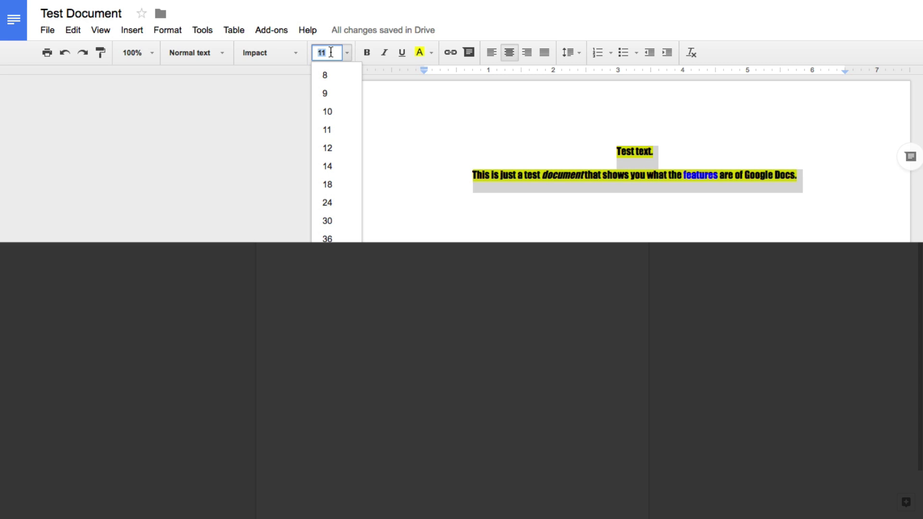
text(76)
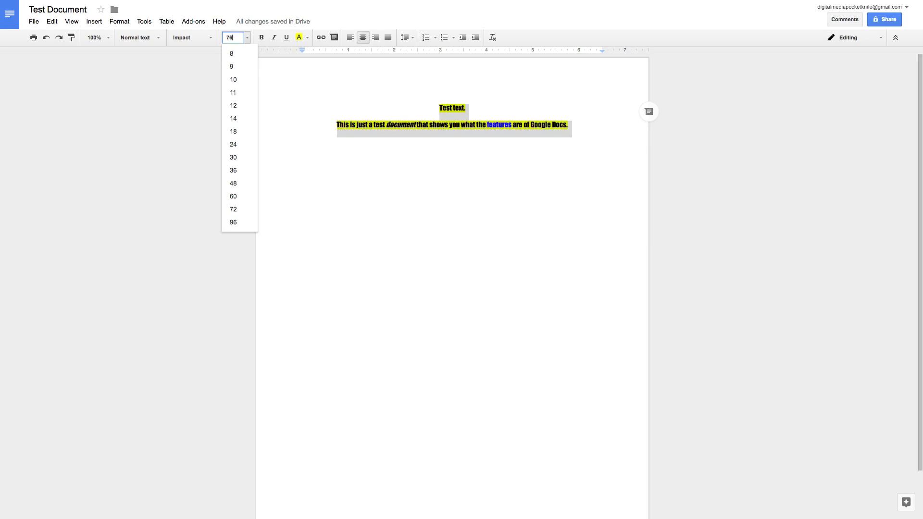
key(Return)
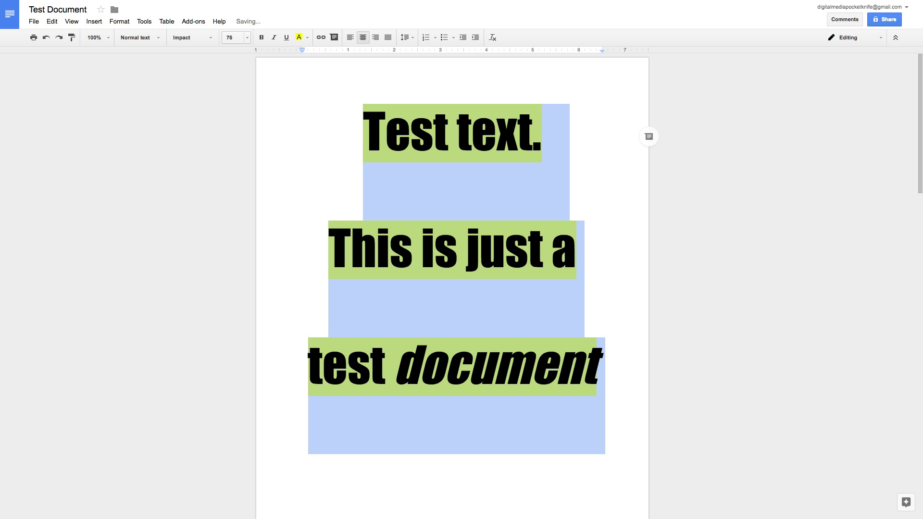
click(237, 38)
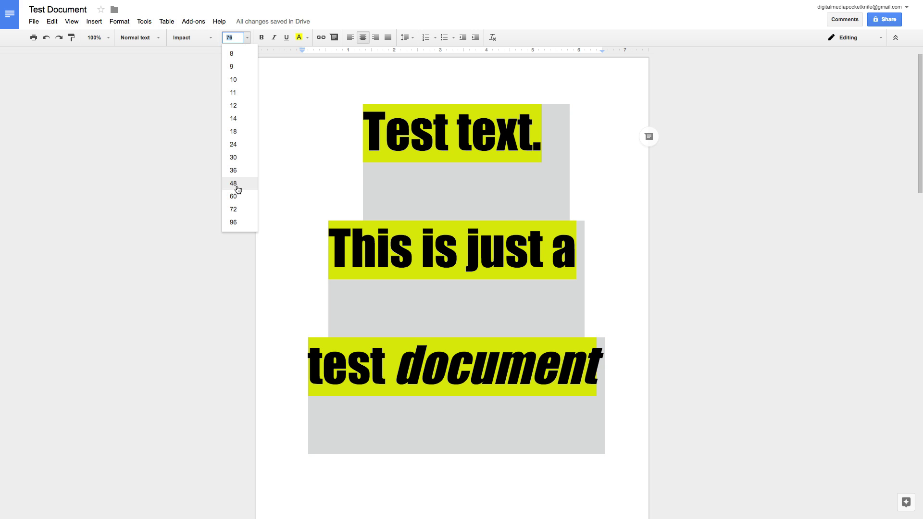
click(237, 183)
click(479, 254)
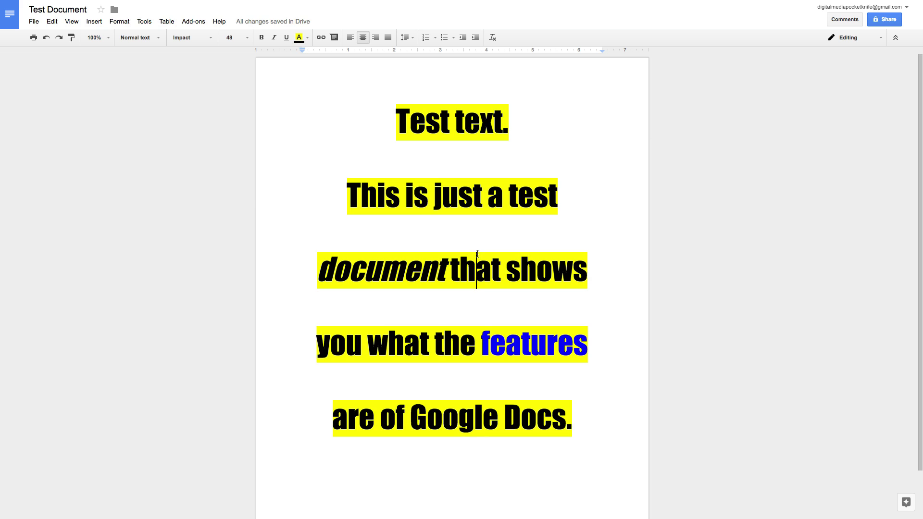
click(123, 23)
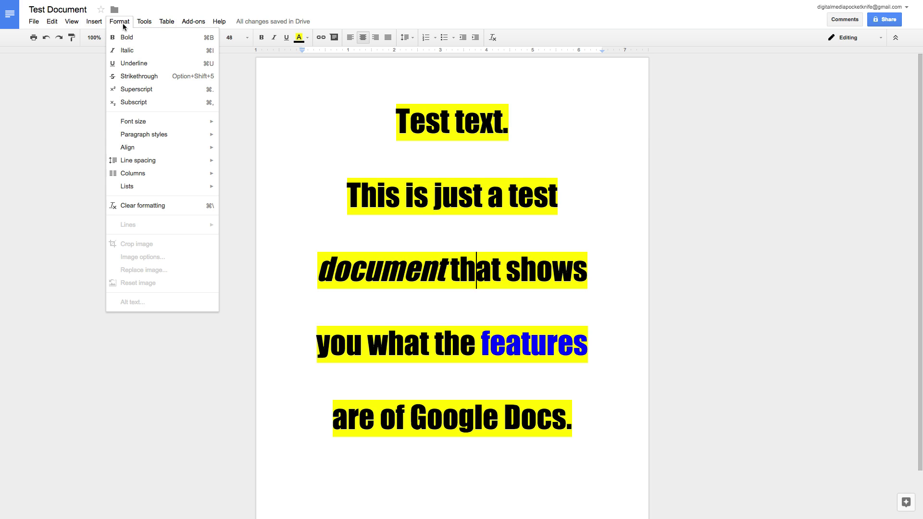
Apply Format > Strikethrough to the word 'Test' in the 'Test text.' line.
click(402, 116)
drag(406, 120, 613, 425)
click(465, 123)
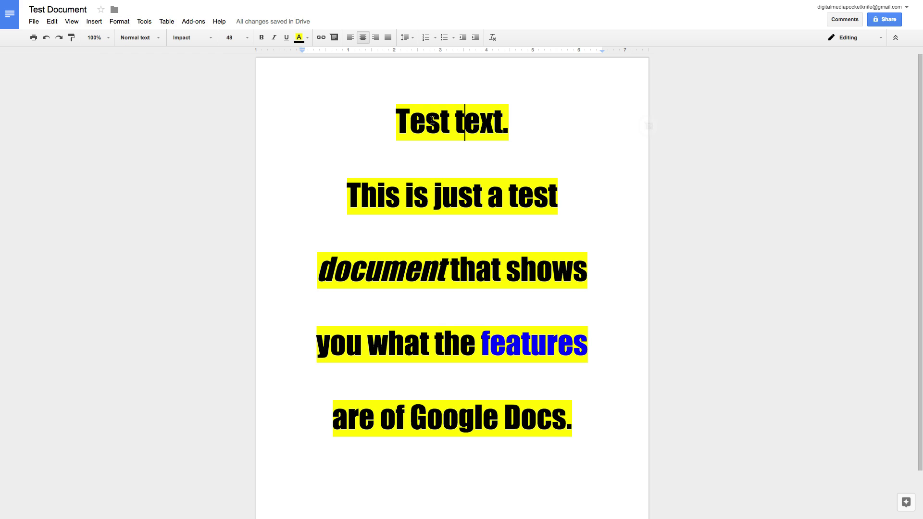
double_click(432, 120)
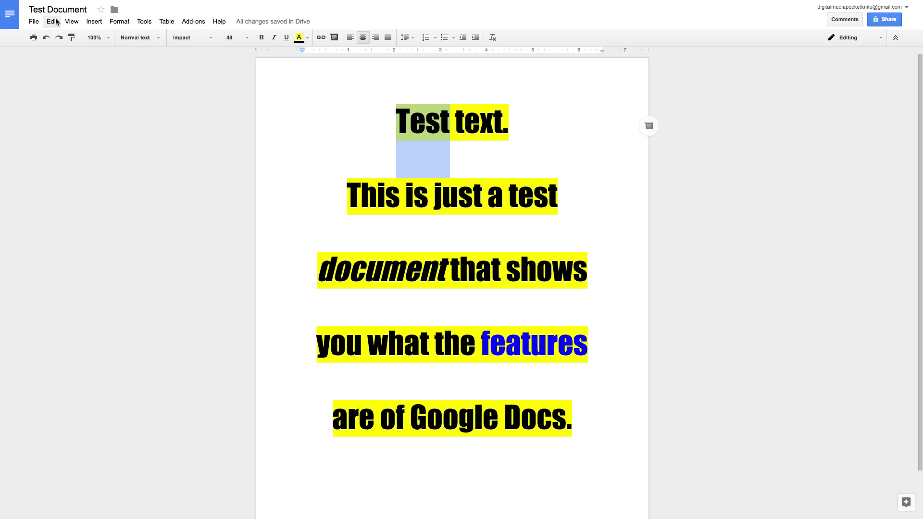
click(119, 21)
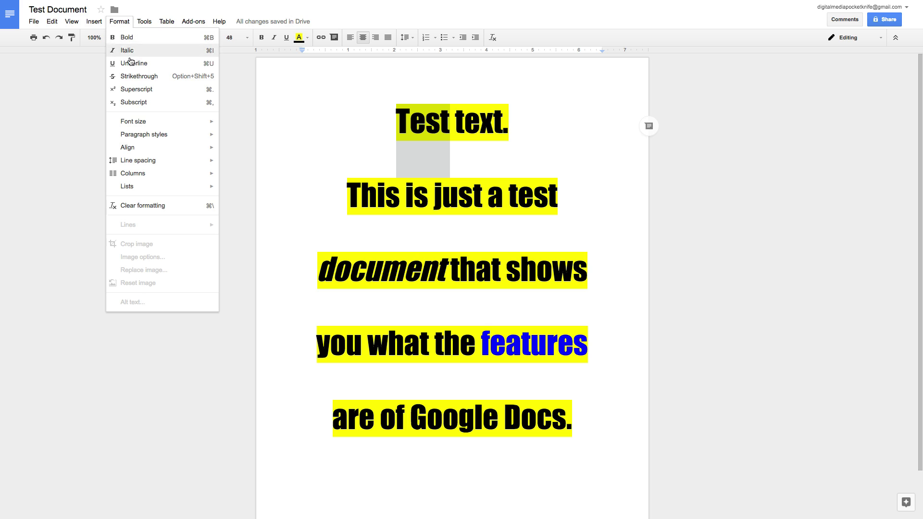
click(169, 78)
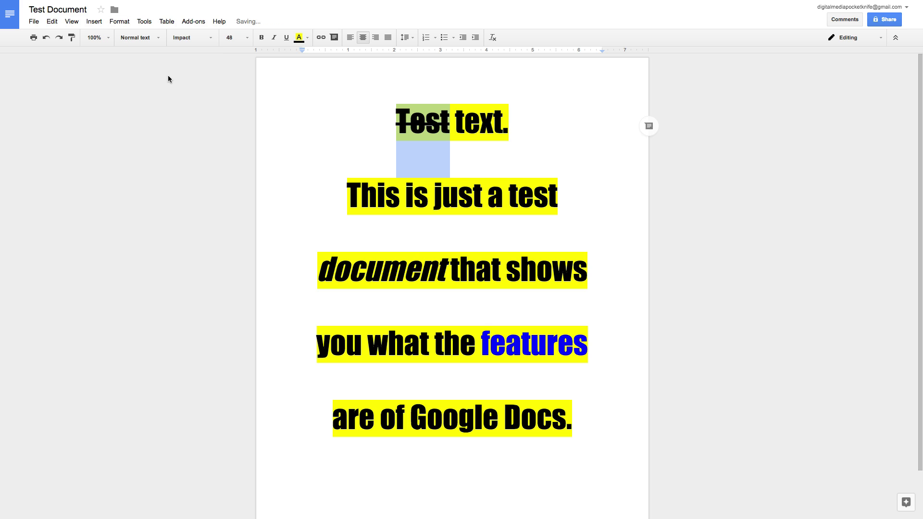
click(533, 123)
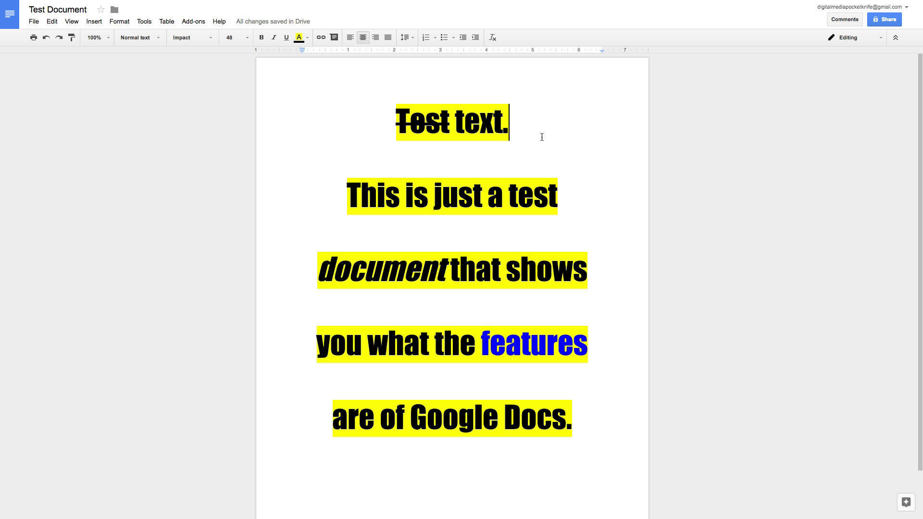
click(95, 22)
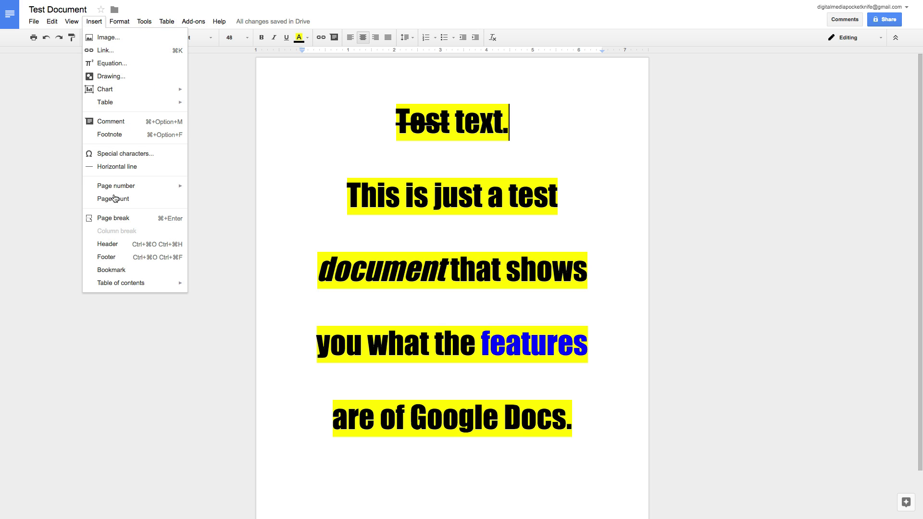
click(118, 218)
scroll(515, 286, up, 4)
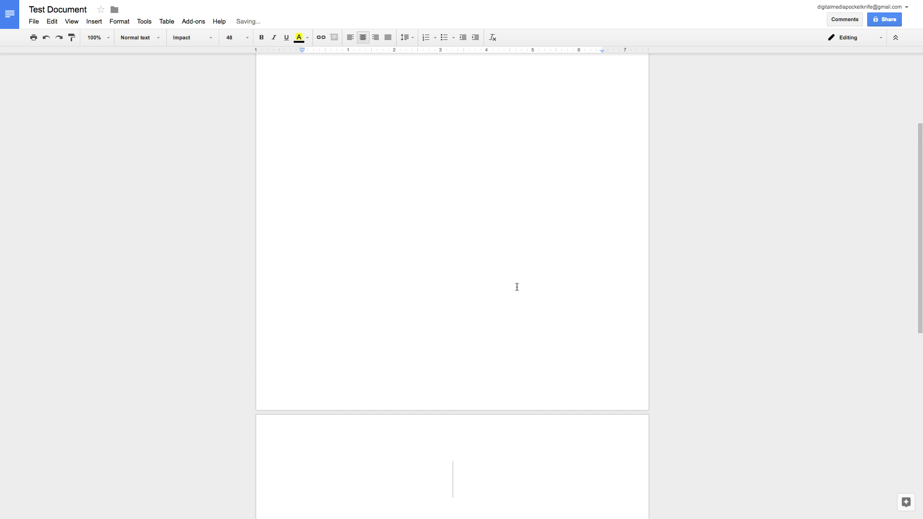
scroll(516, 287, down, 9)
scroll(515, 287, up, 3)
scroll(515, 287, down, 1)
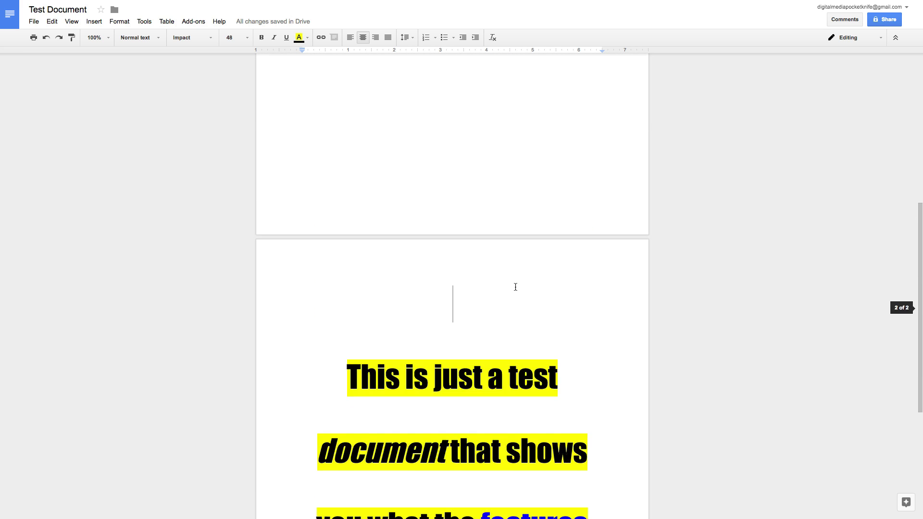
scroll(515, 286, up, 7)
key(ctrl+z)
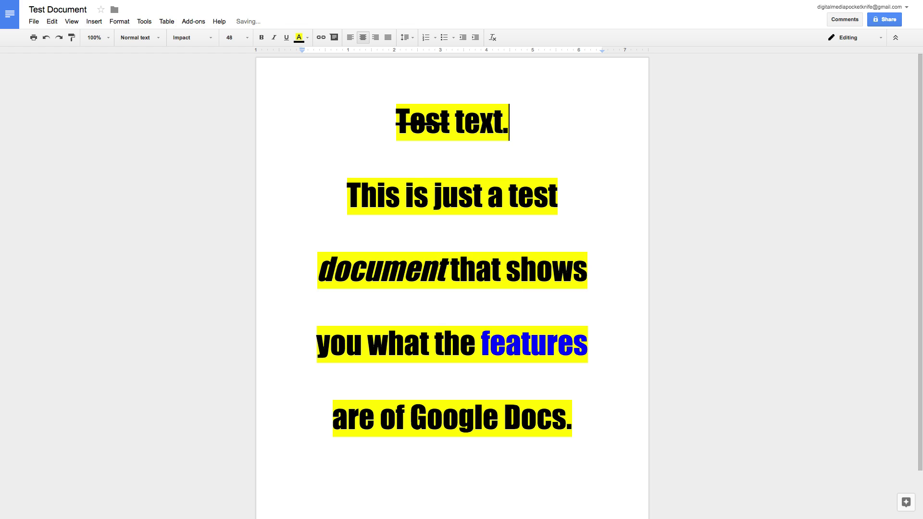
Drag the gradient image into the document after the first line.
drag(0, 226, 515, 130)
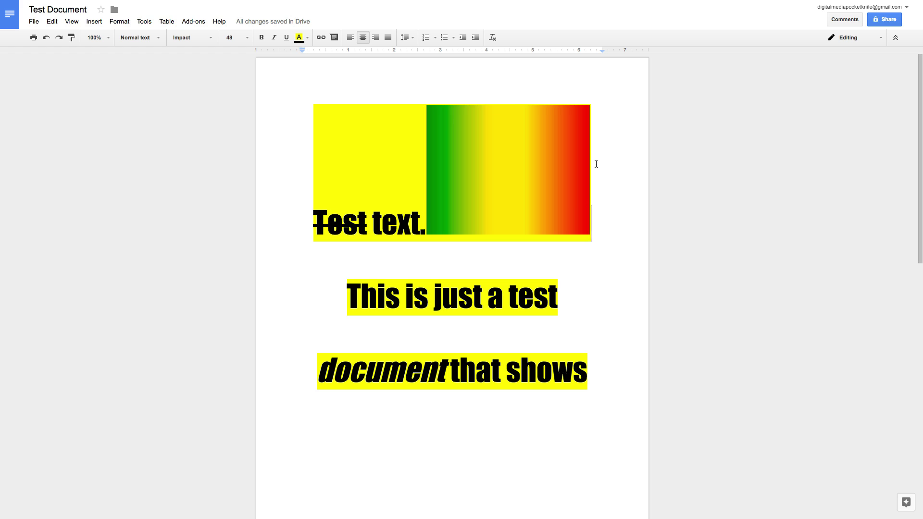
key(shift+Left)
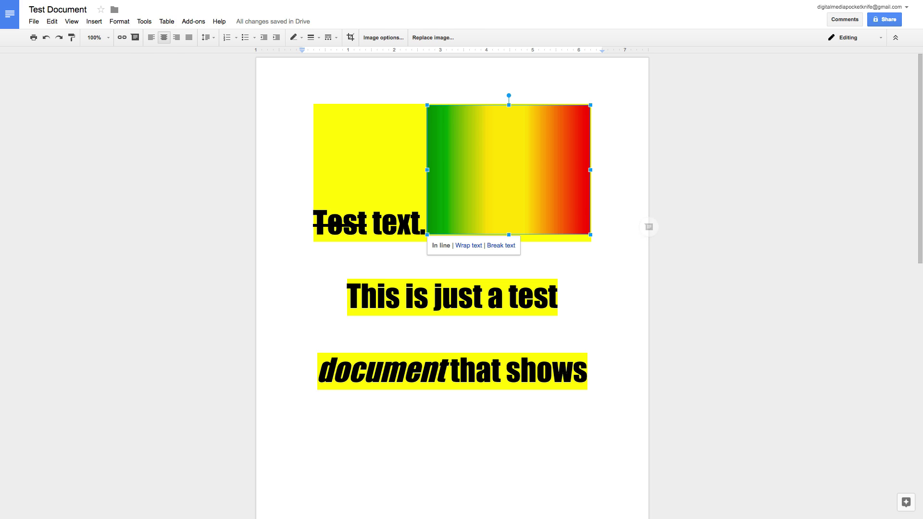
key(Right)
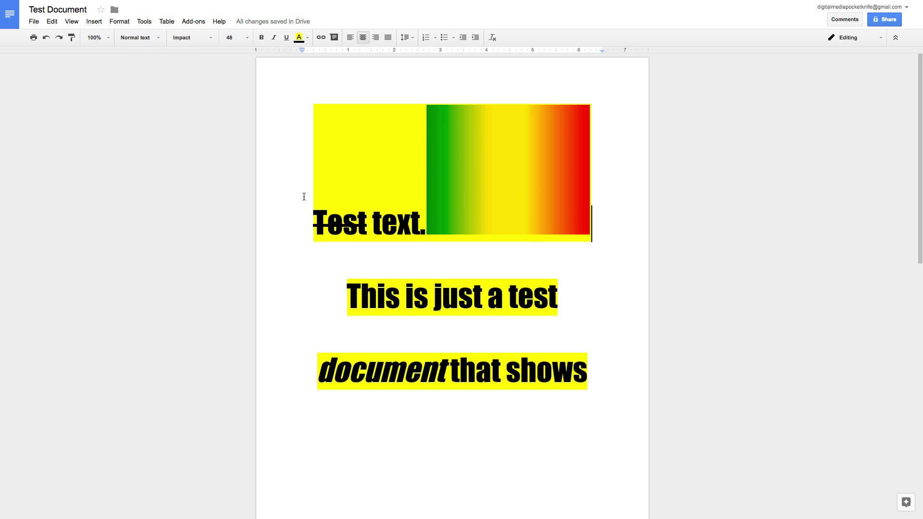
Remove the lime highlight from the heading paragraph.
triple_click(305, 192)
click(307, 38)
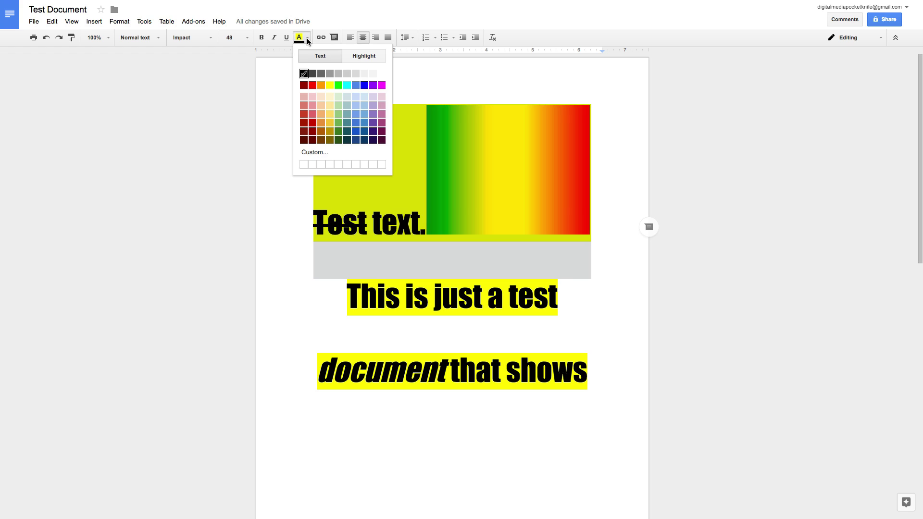
click(354, 58)
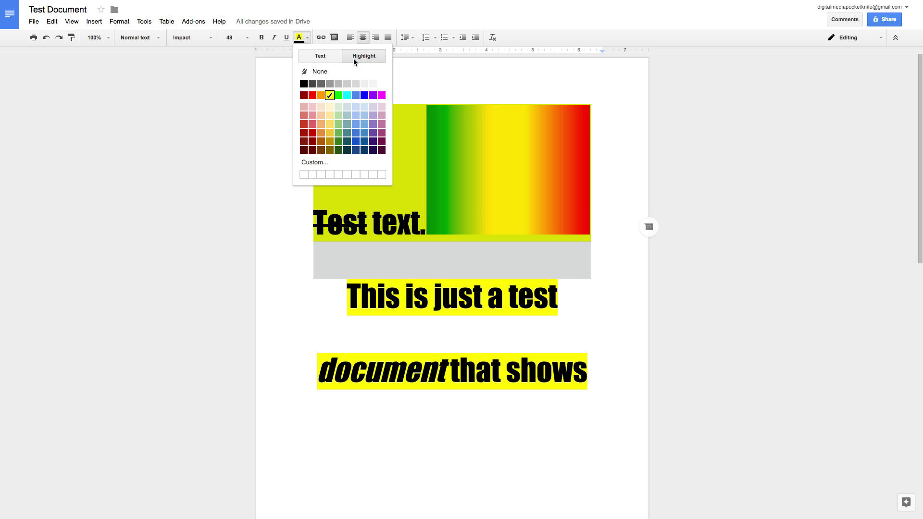
click(320, 72)
click(377, 163)
Push the gradient image onto its own line below the heading.
click(426, 203)
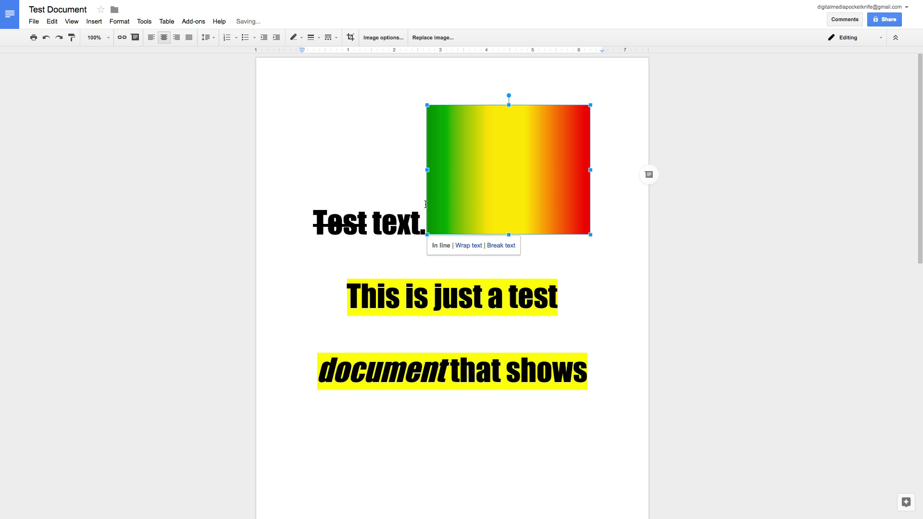
click(425, 204)
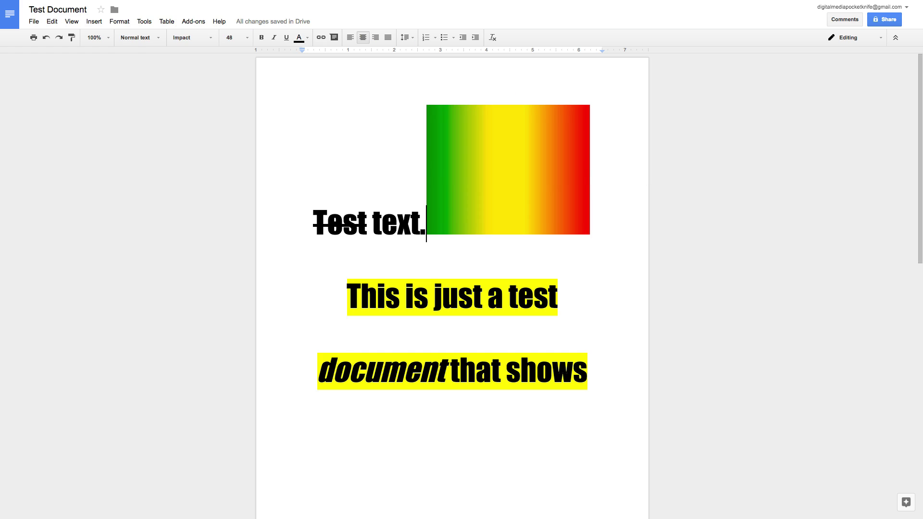
key(Return)
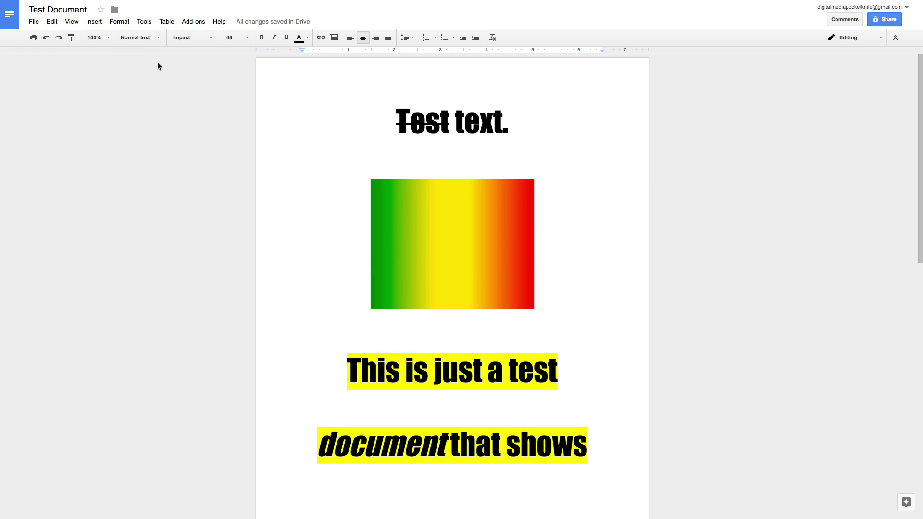
click(102, 25)
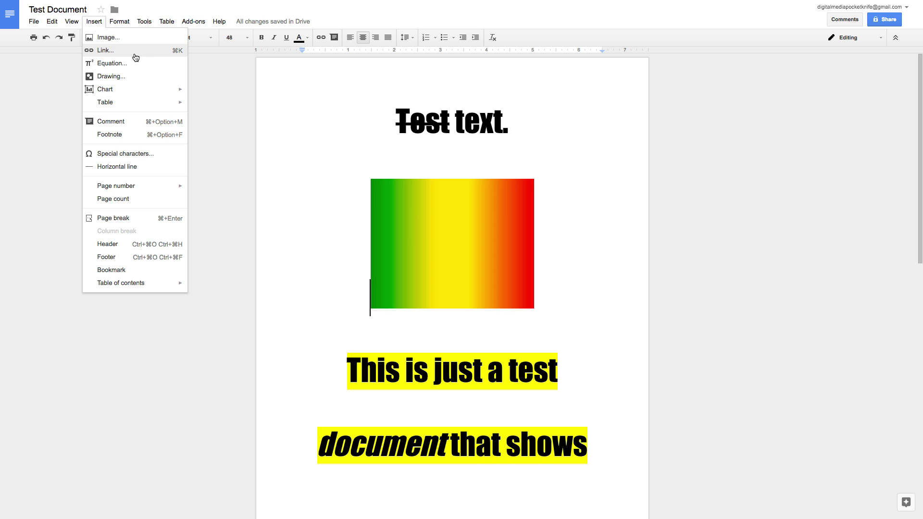
Turn 'text' in the 'Test text.' line into a google.com hyperlink and check the link.
click(479, 126)
key(alt+Left)
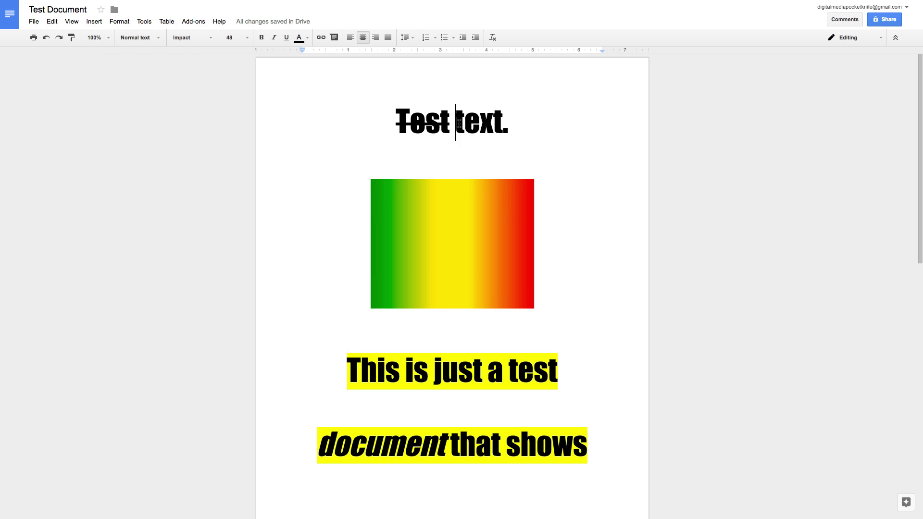
key(shift+Right)
key(shift+Right)
key(shift+Right)
key(shift+Right)
click(92, 21)
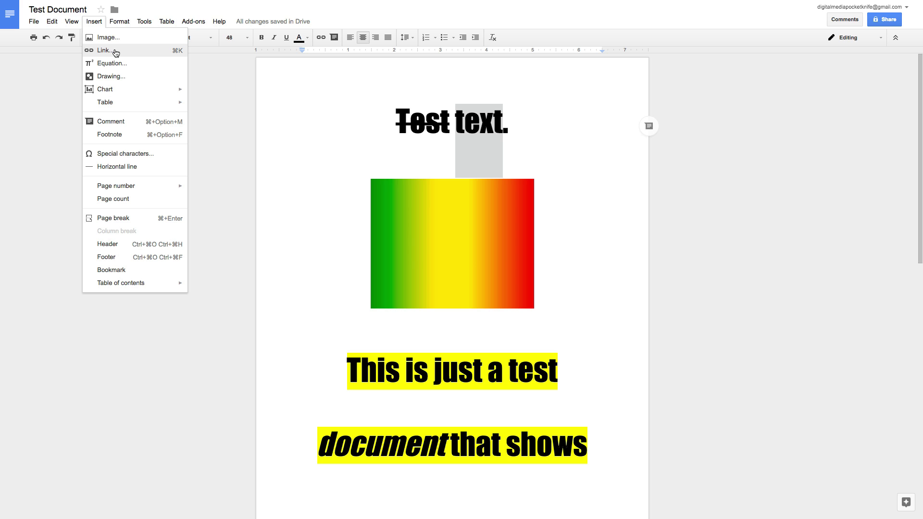
click(116, 51)
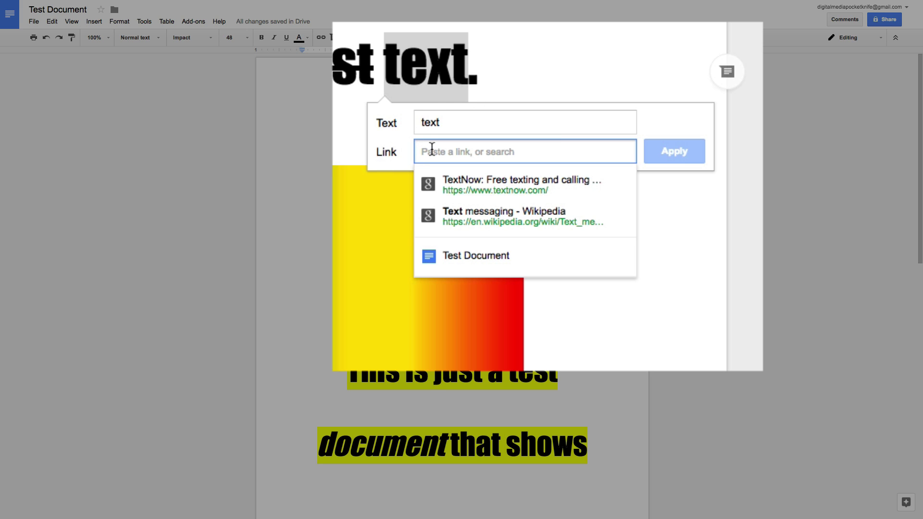
text(google.com)
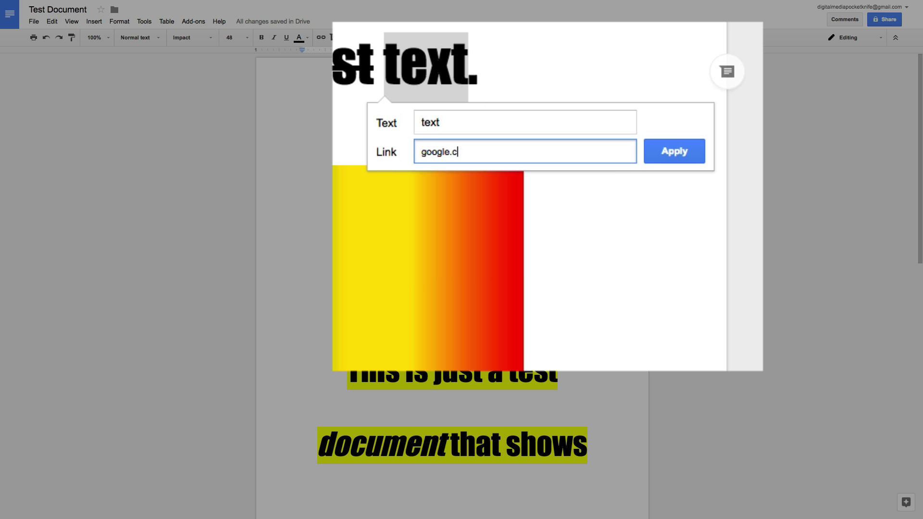
key(Return)
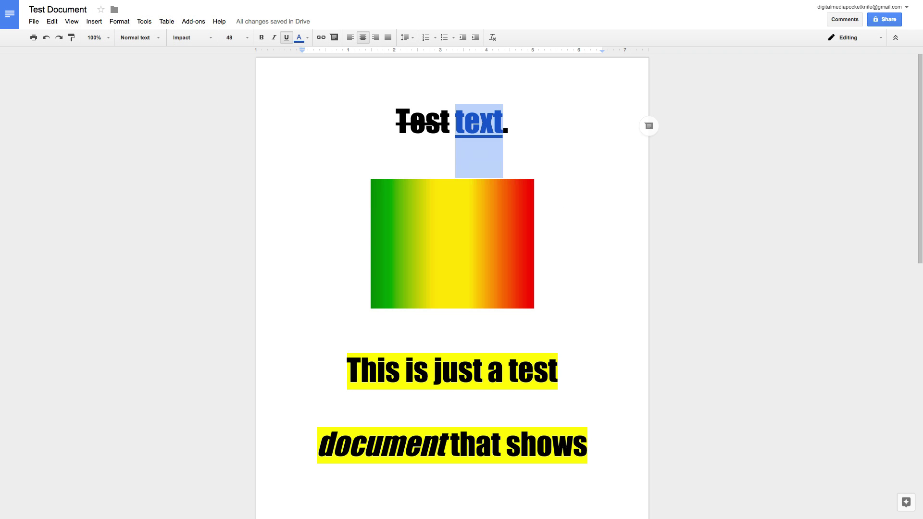
click(555, 125)
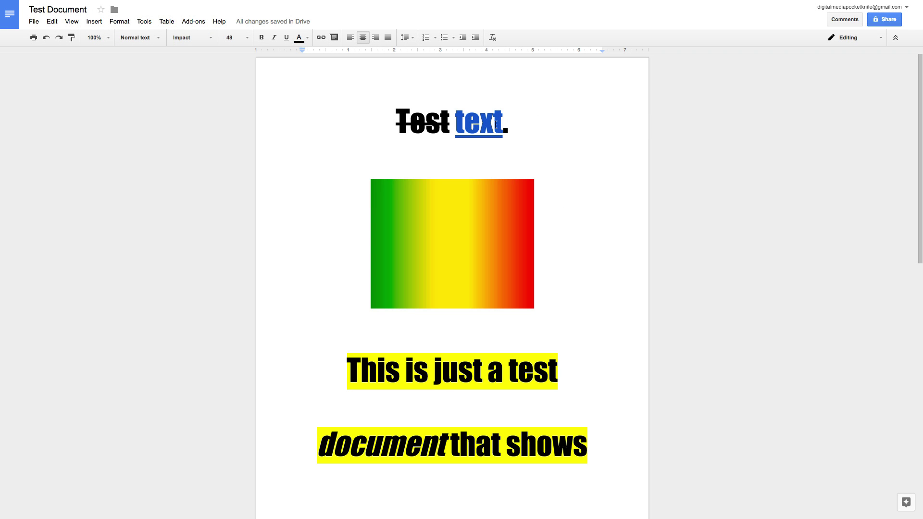
click(495, 124)
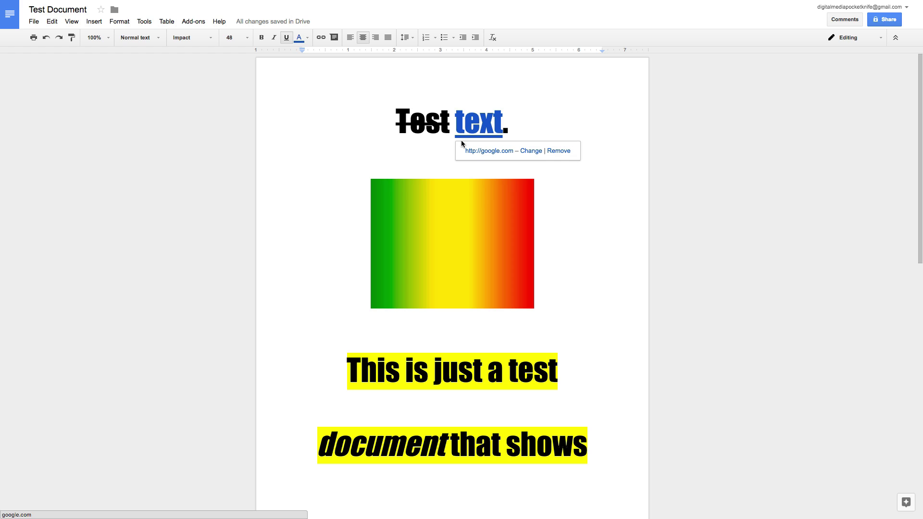
click(94, 22)
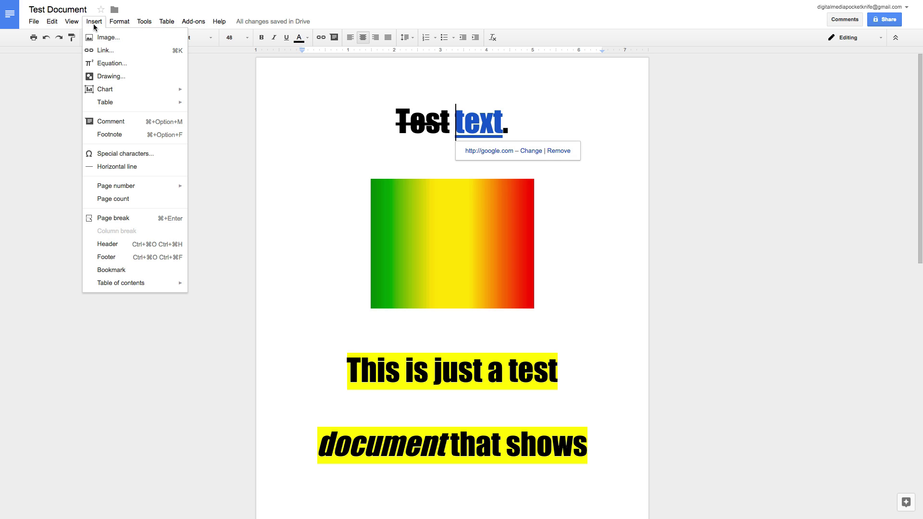
mouse_move(115, 102)
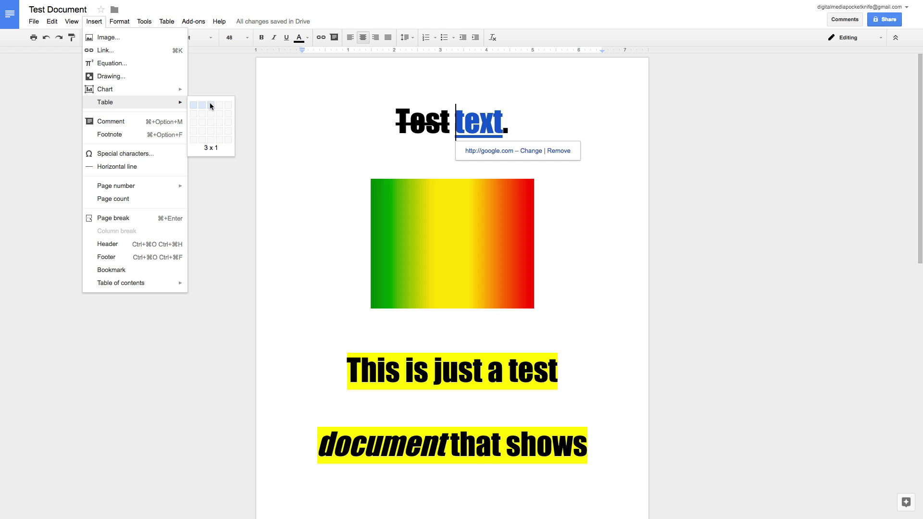
click(212, 131)
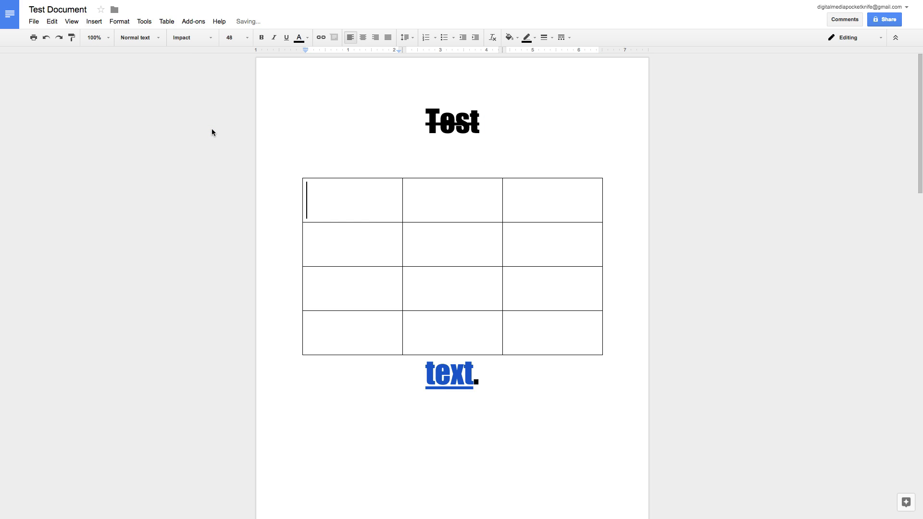
key(ctrl+z)
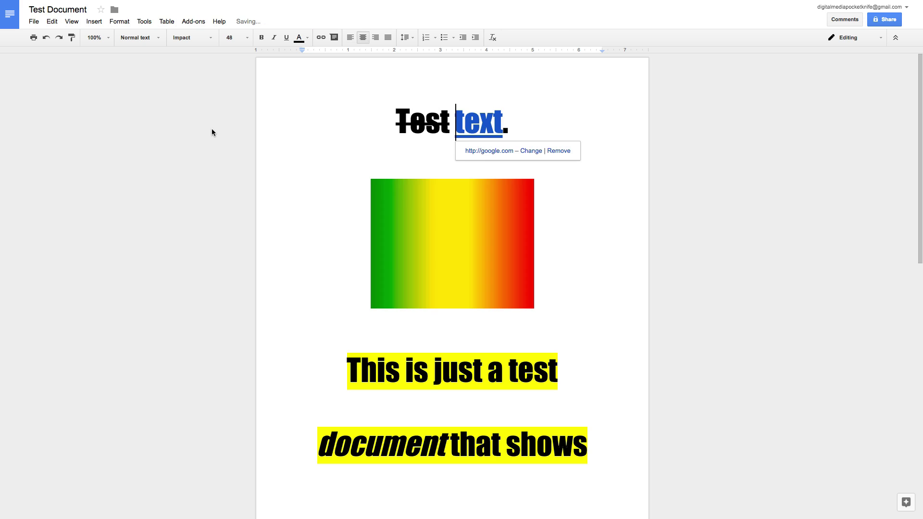
click(93, 21)
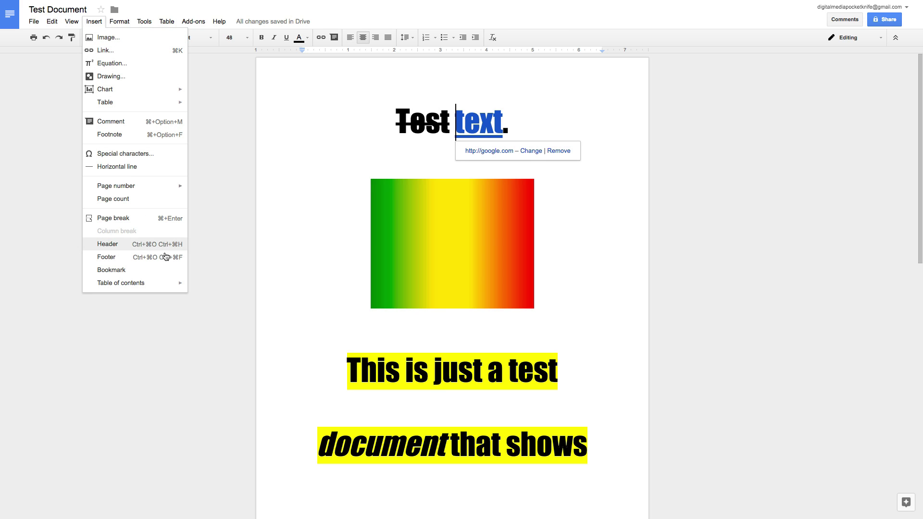
Add a page header containing the text 'dsflkajsd;fljasd;fljas;dfkja;s' above the heading.
click(123, 244)
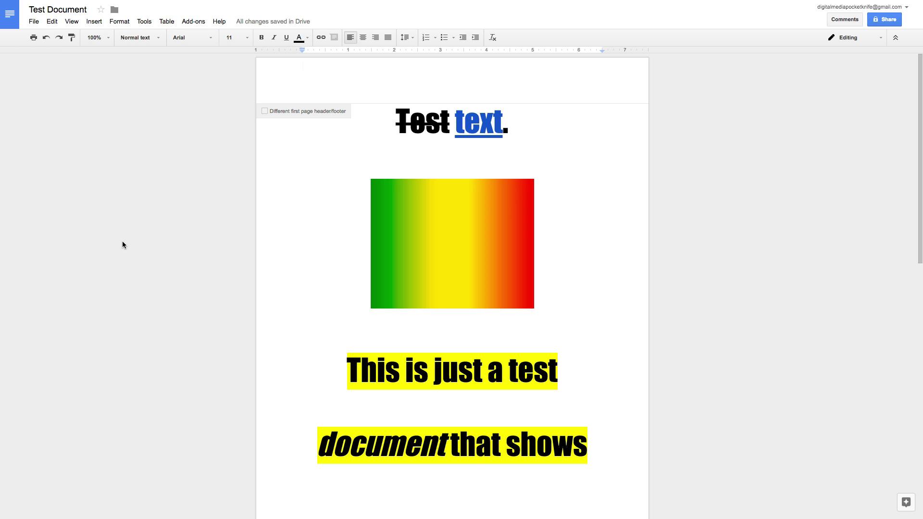
text(dsflkajsd;fljasd;fljas;dfkja;s)
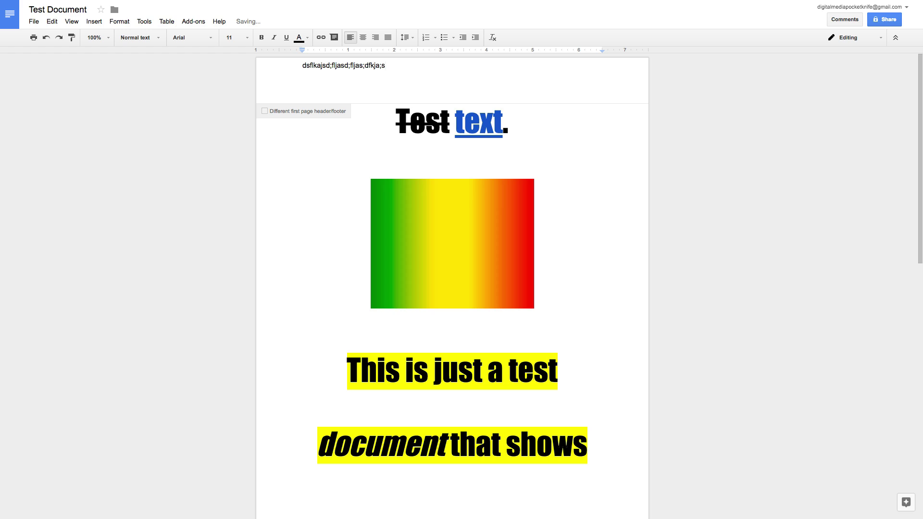
click(405, 146)
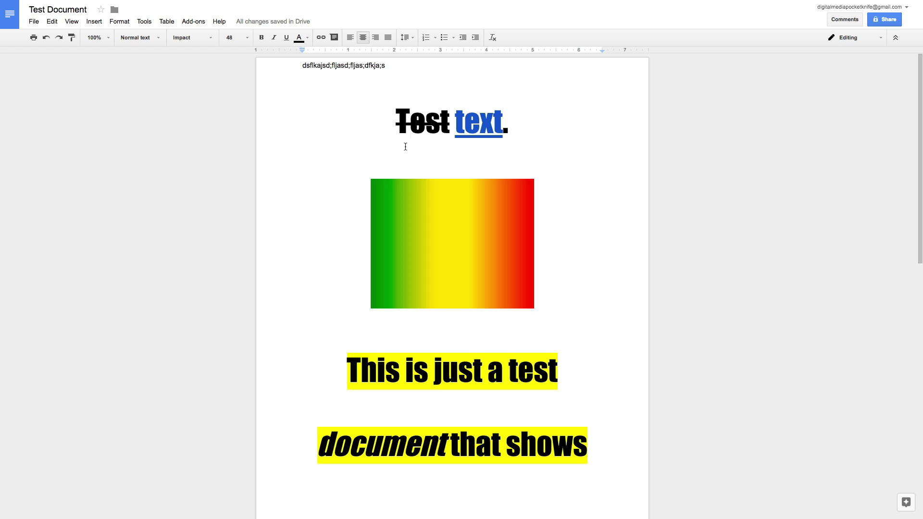
Append the misspelled words 'Wurd fetaure' after 'Test text.' at the end of the heading.
click(146, 21)
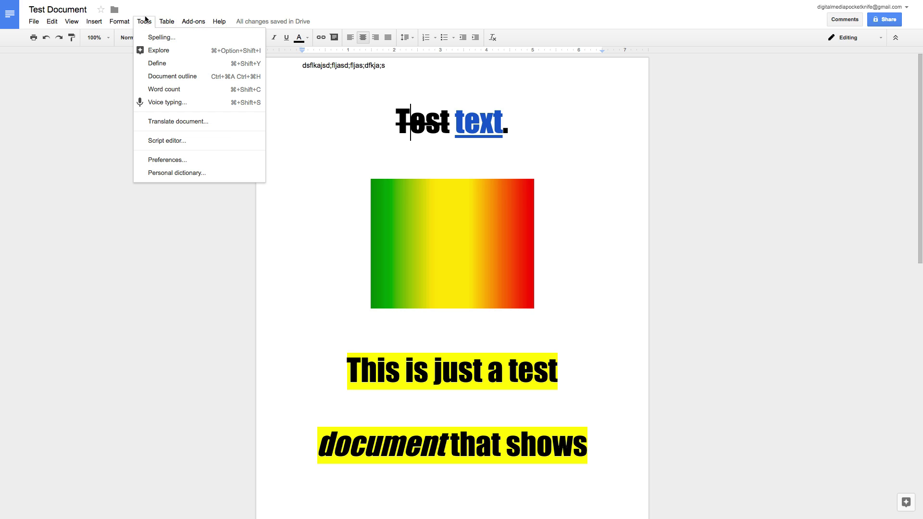
click(146, 20)
click(142, 23)
click(539, 113)
text(Wurd)
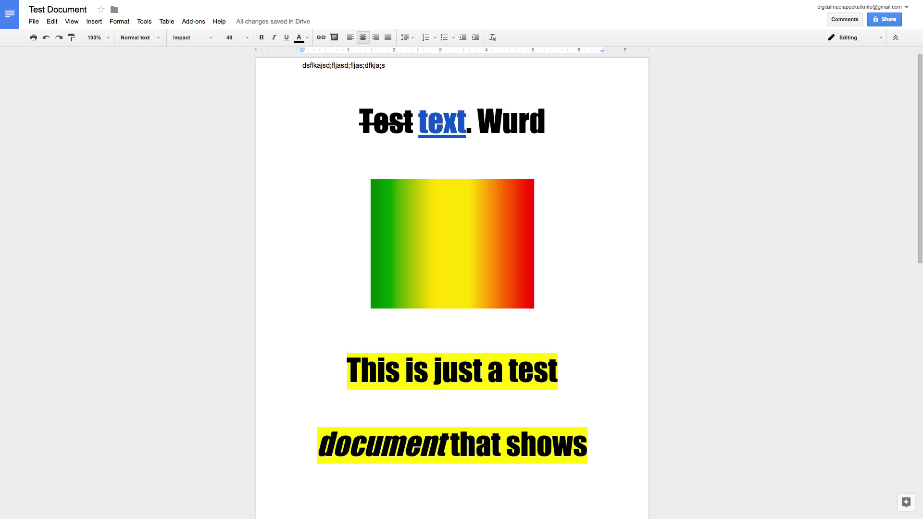
text(fetaure)
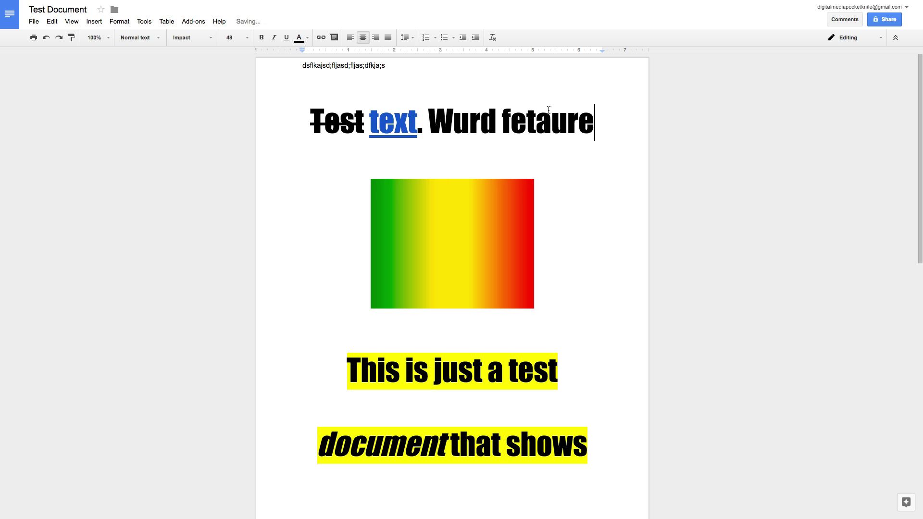
click(449, 121)
click(521, 122)
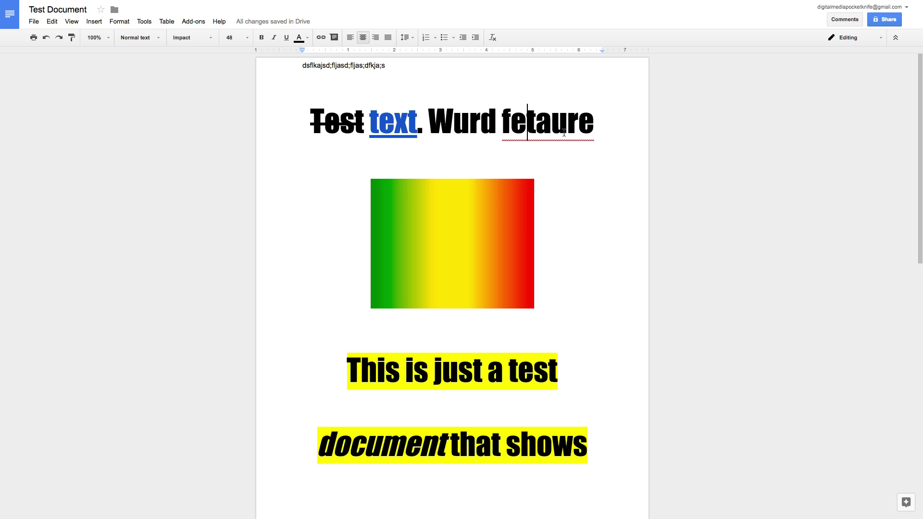
Run the spell check and change 'fetaure' to the suggested 'feature' in the heading.
click(143, 24)
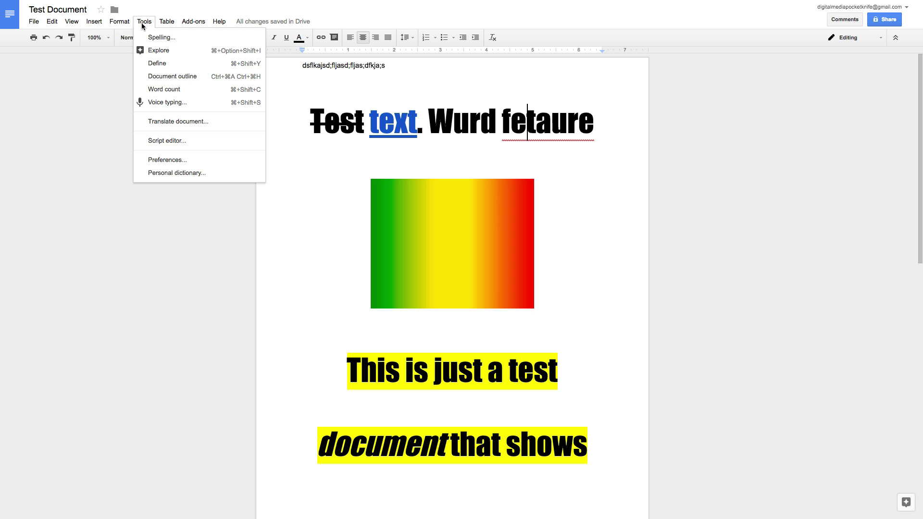
click(159, 37)
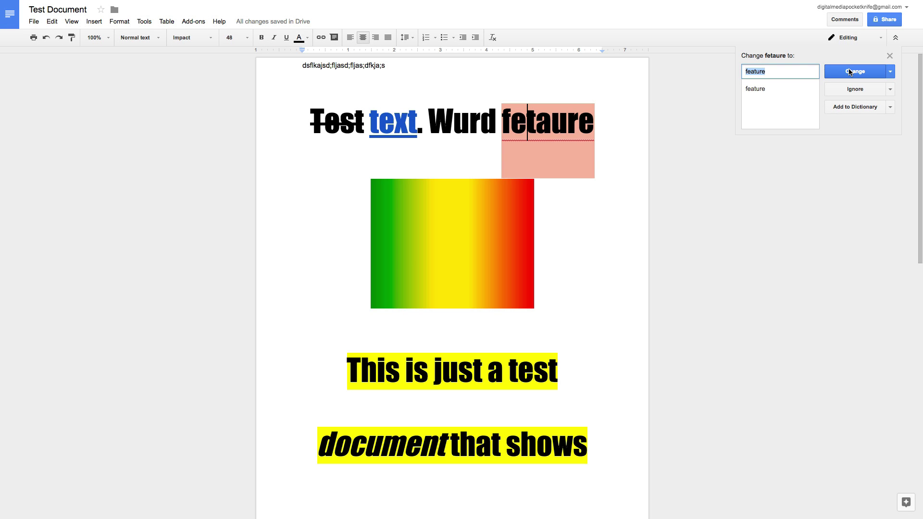
click(848, 71)
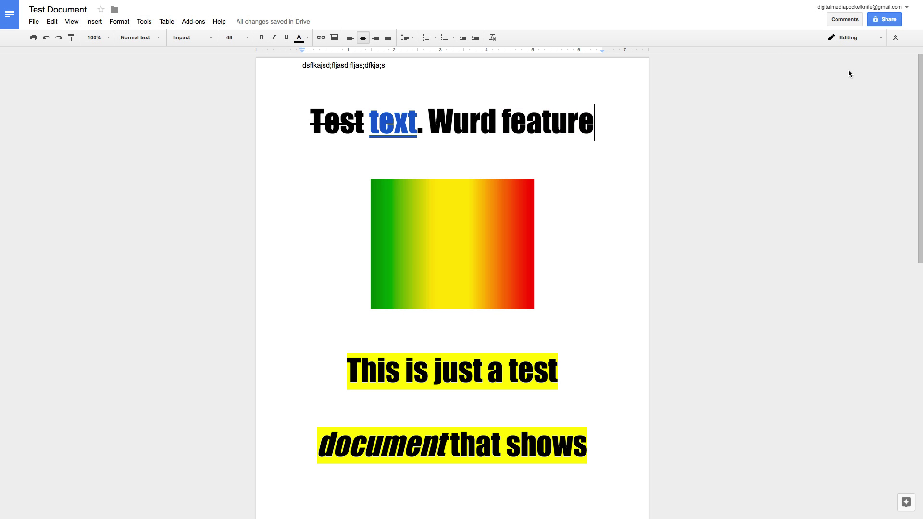
click(145, 22)
Check the selected heading's word count (4 of 20 words, 105 characters), then close it.
click(166, 89)
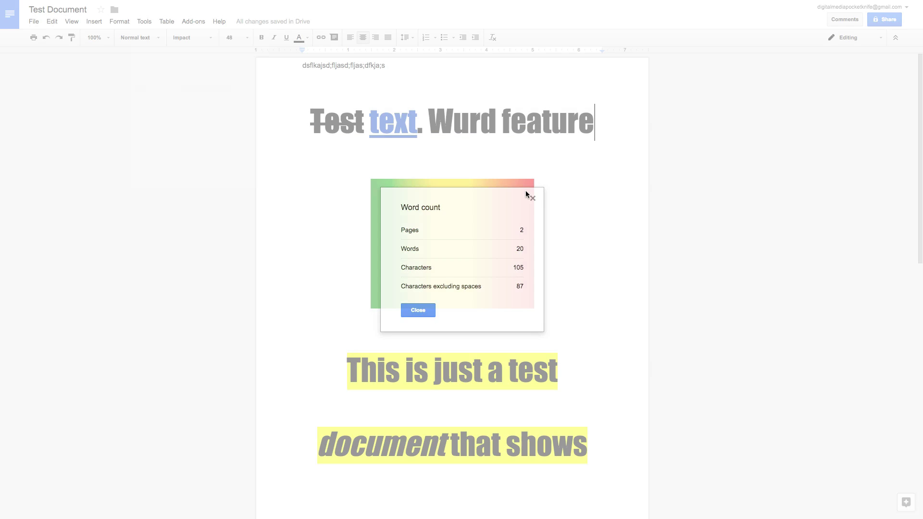
click(526, 191)
drag(313, 107, 594, 123)
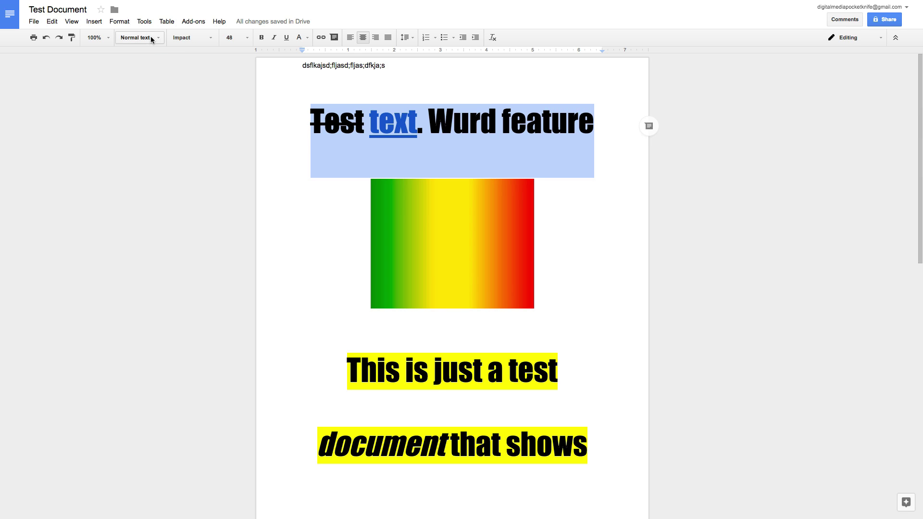
click(145, 21)
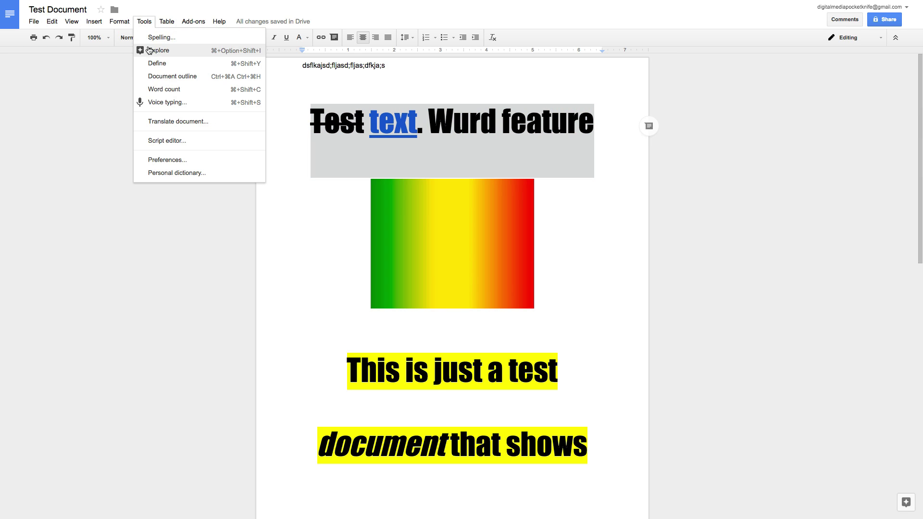
click(160, 92)
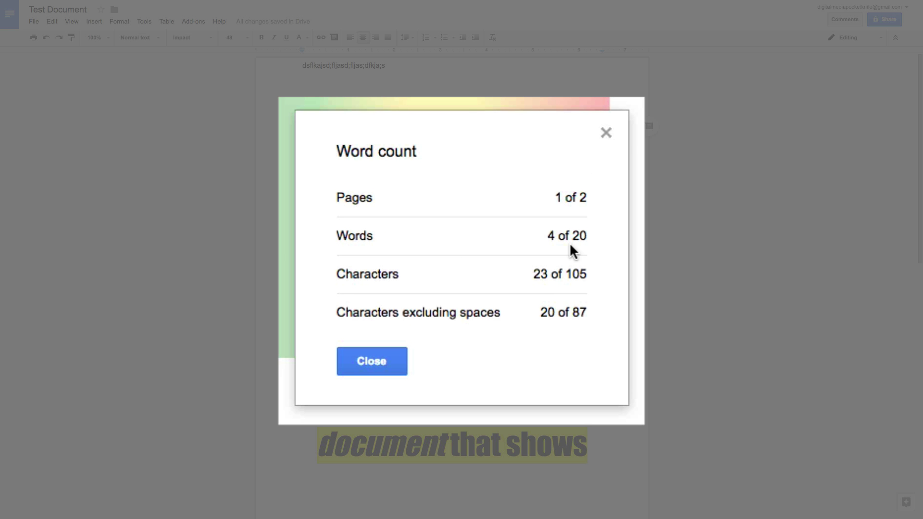
drag(577, 236, 575, 236)
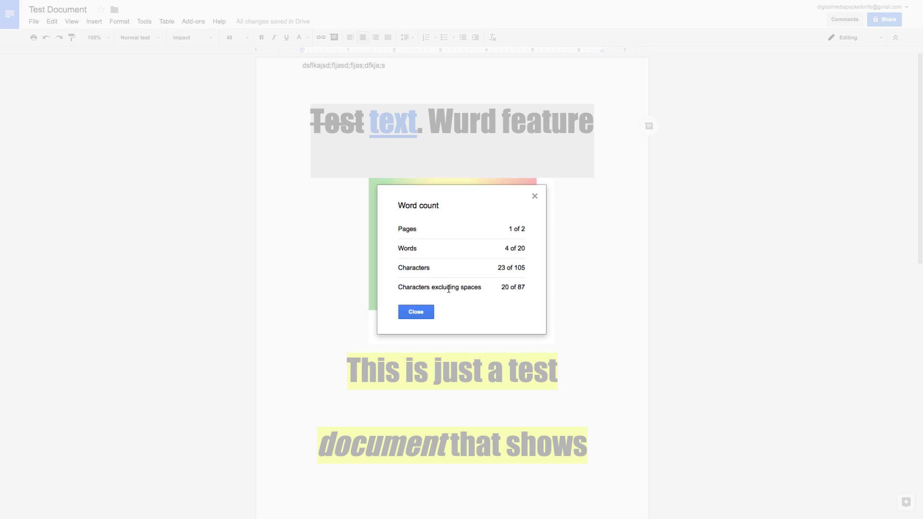
click(426, 309)
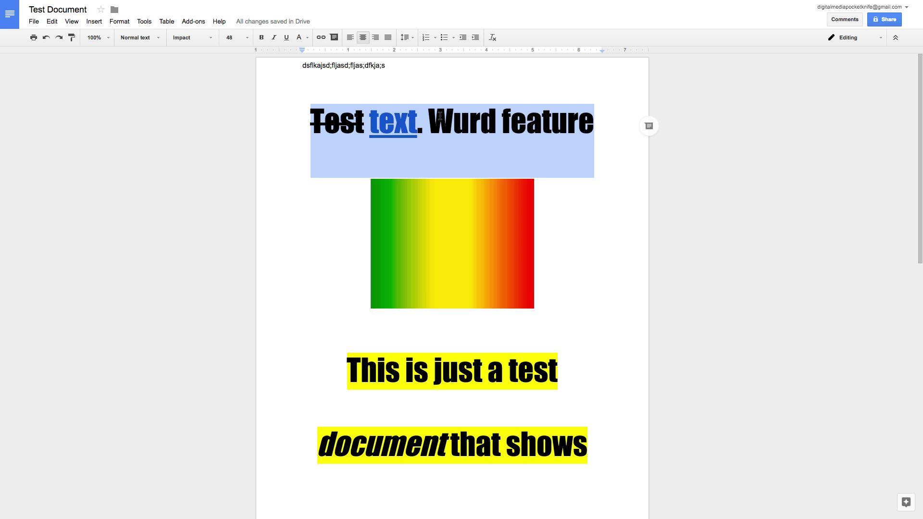
click(440, 116)
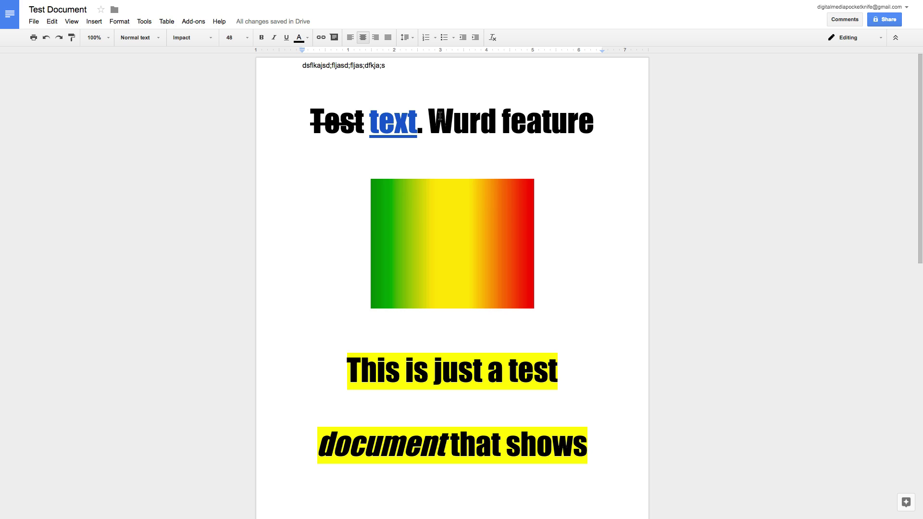
Open File > Share and add the collaborator's e-mail address as a recipient.
click(33, 22)
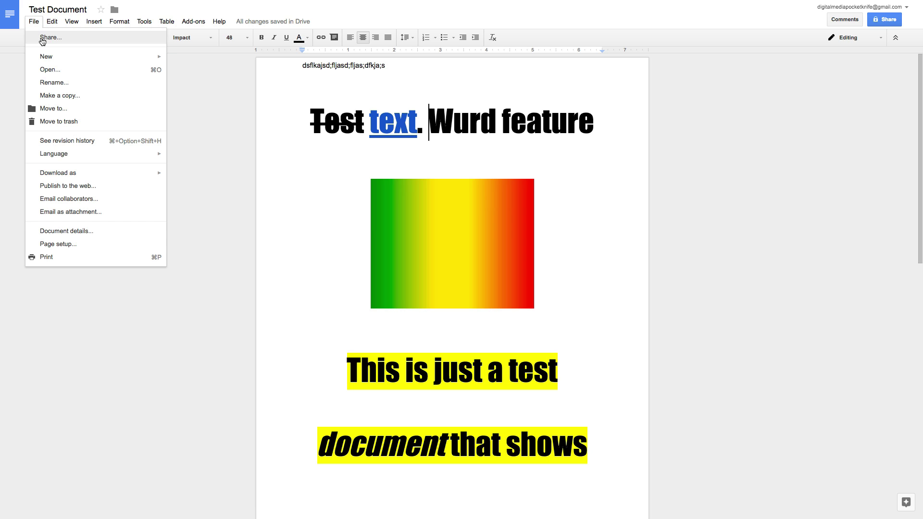
click(38, 37)
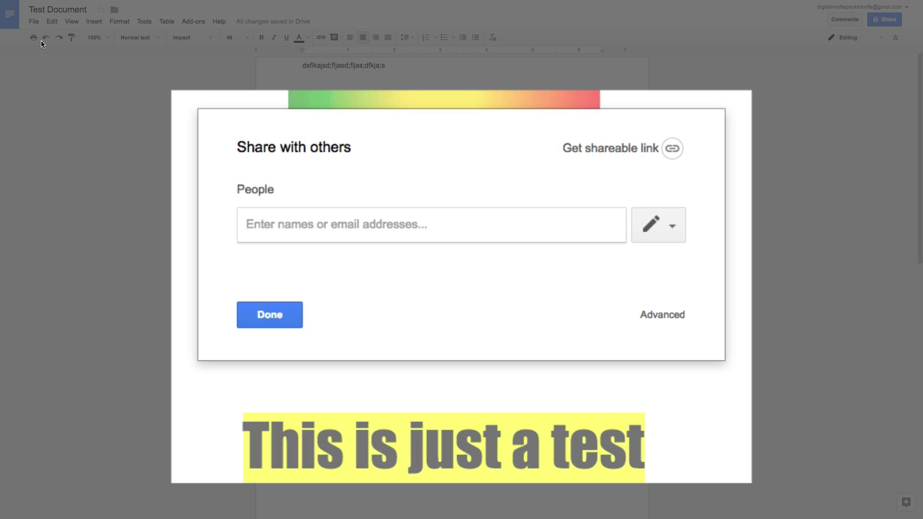
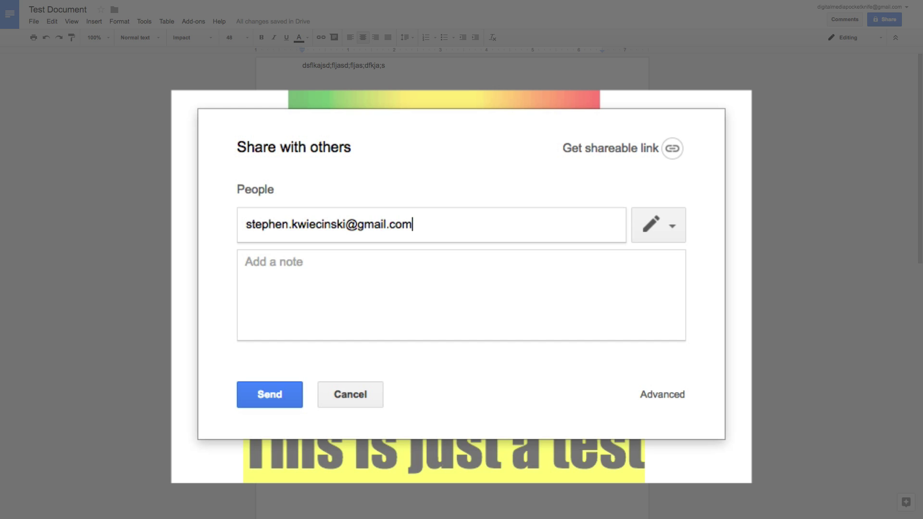
key(Return)
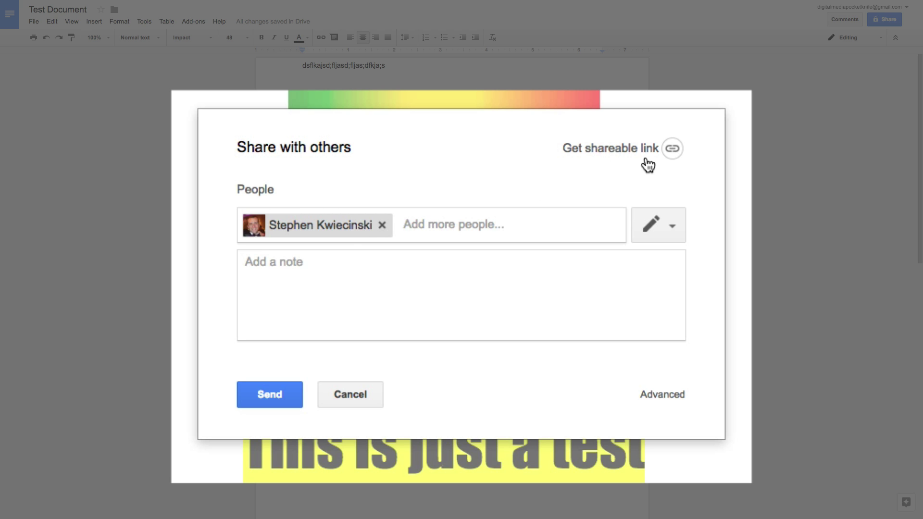
Set link sharing to 'Anyone with the link can edit', copy the link, and cancel the invite.
click(672, 148)
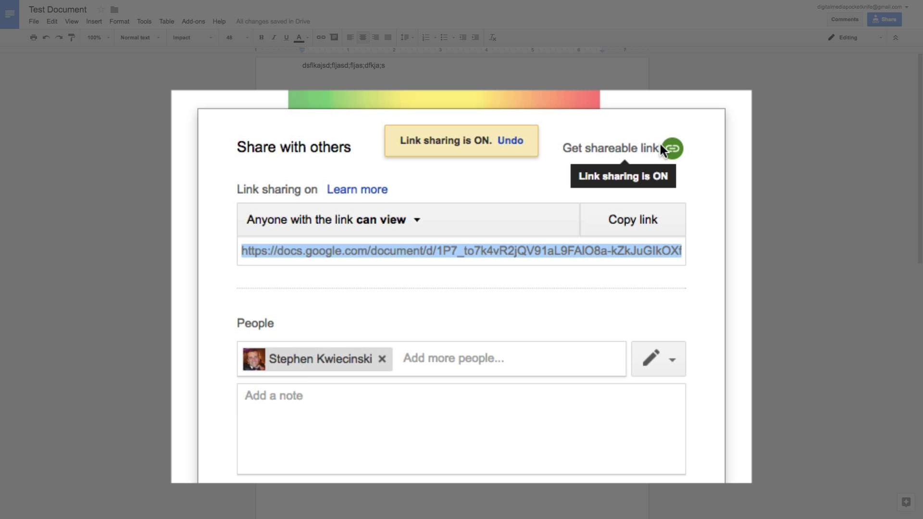
click(630, 232)
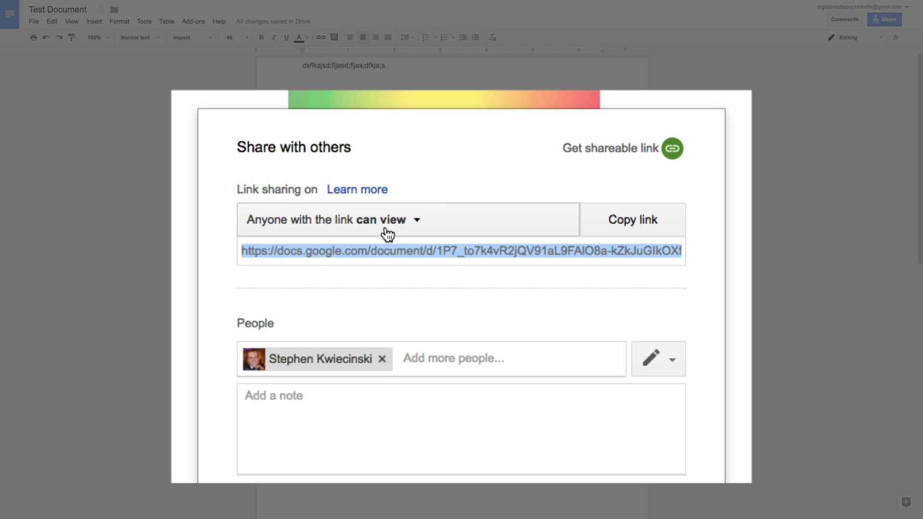
click(417, 225)
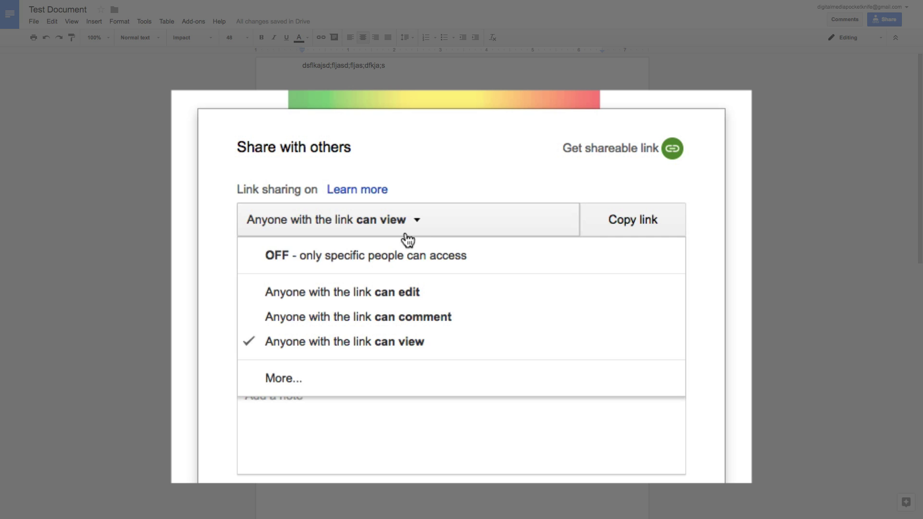
click(406, 293)
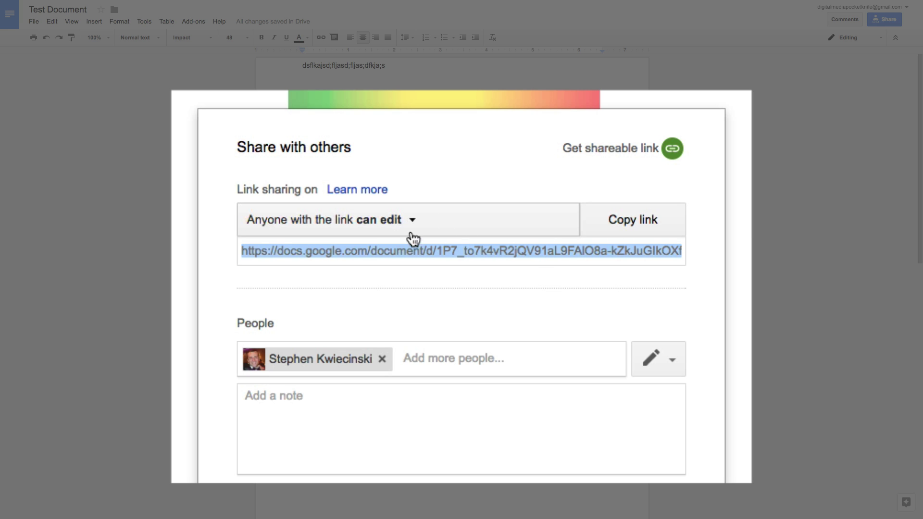
click(636, 226)
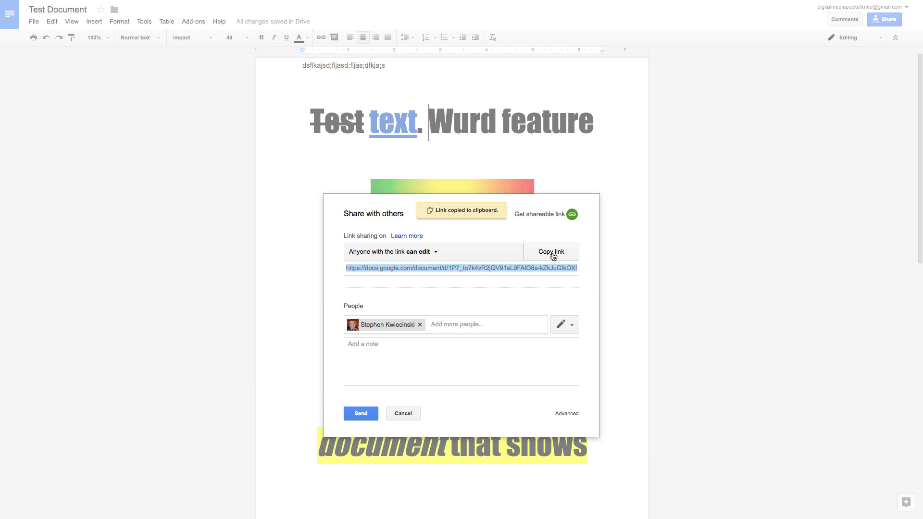
click(409, 414)
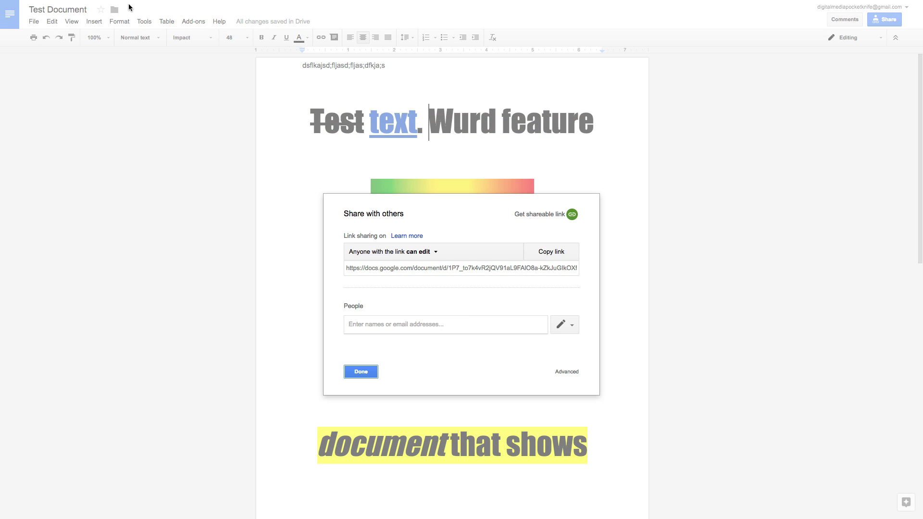
click(360, 372)
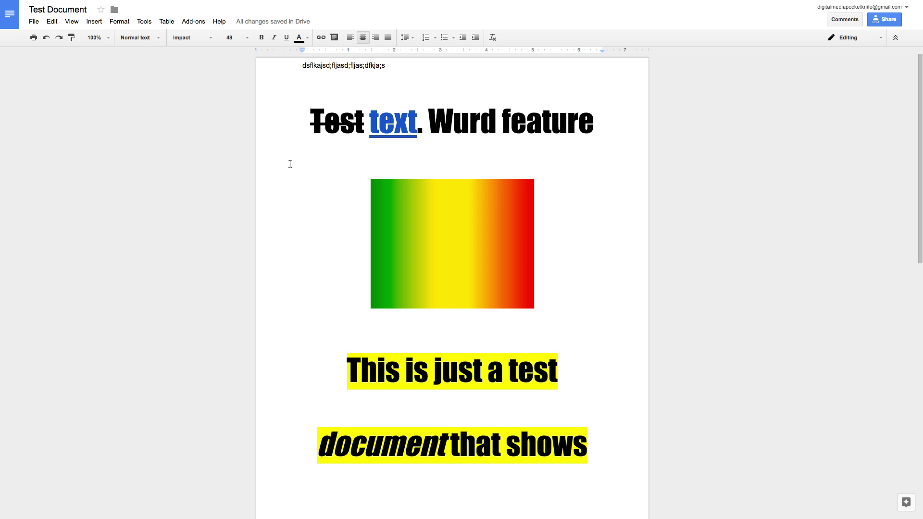
click(33, 24)
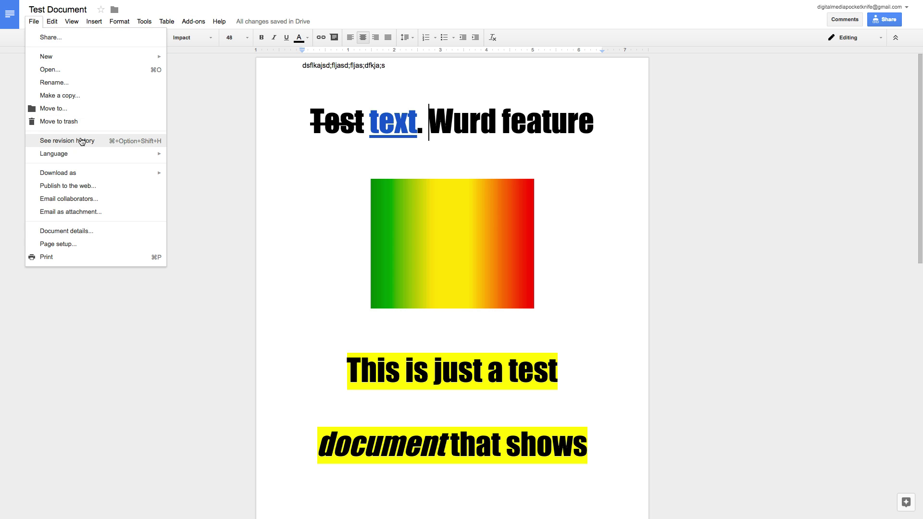
mouse_move(104, 174)
click(101, 141)
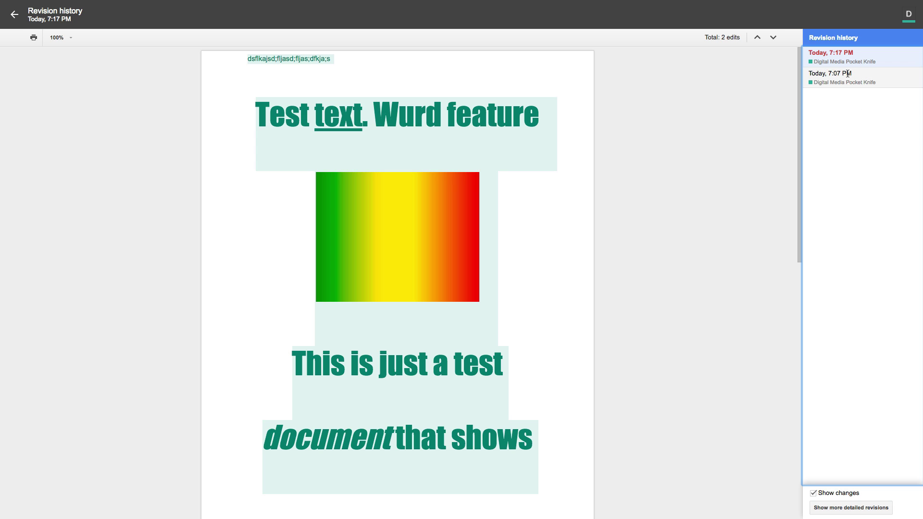
click(850, 74)
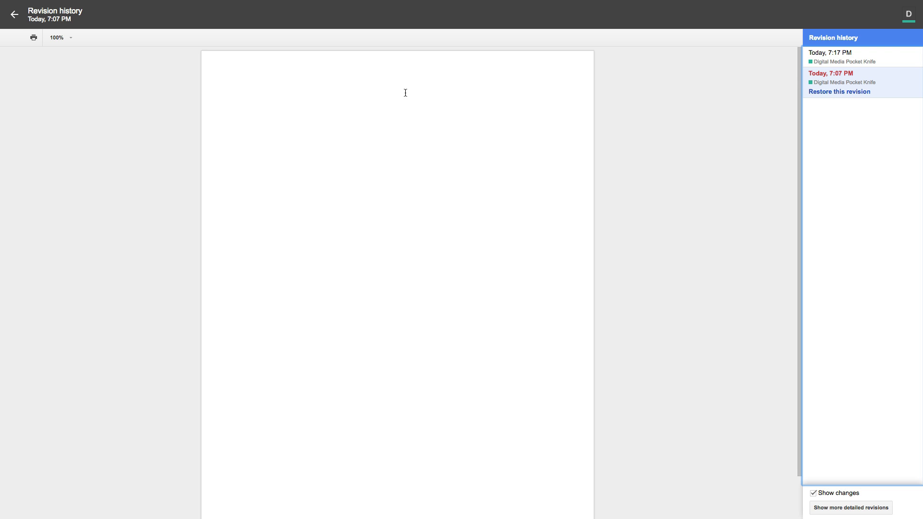
click(13, 15)
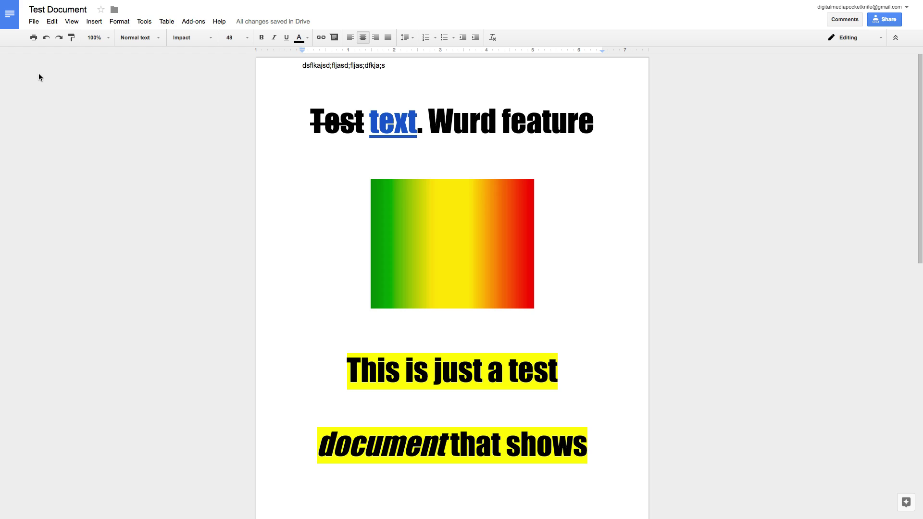
click(34, 21)
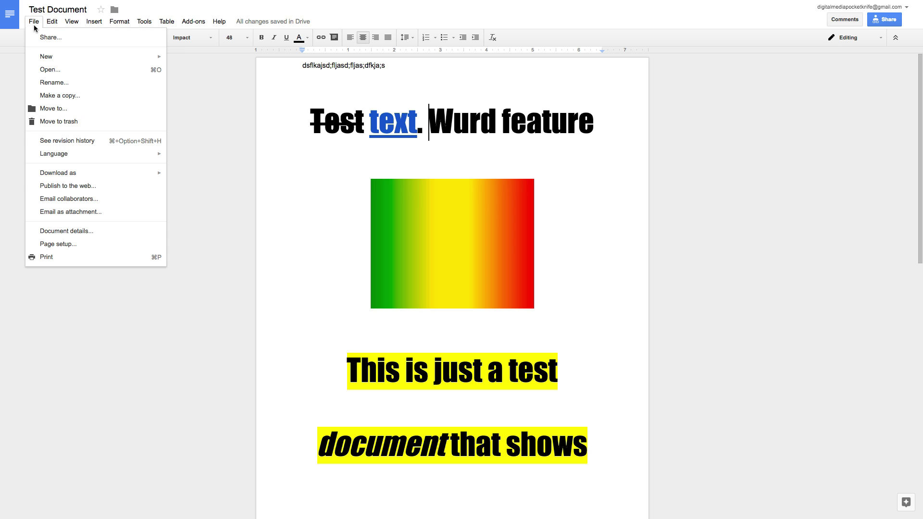
click(85, 124)
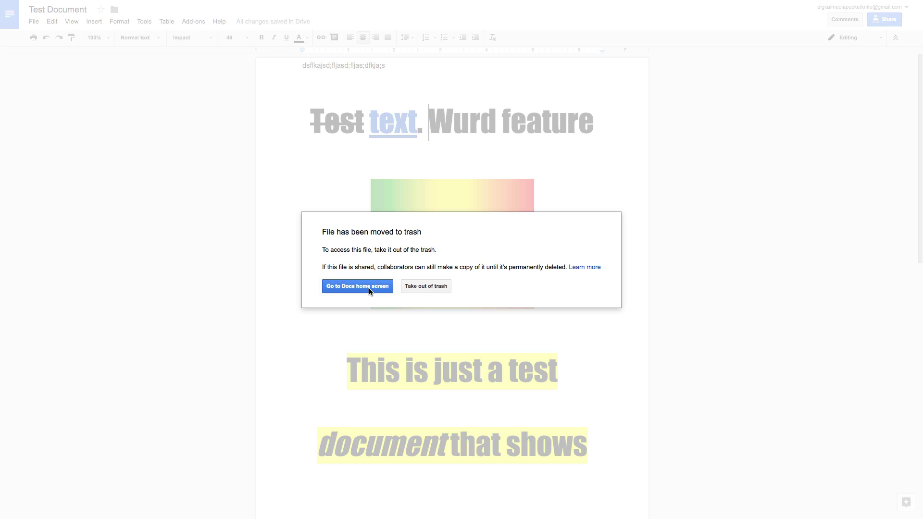
click(426, 286)
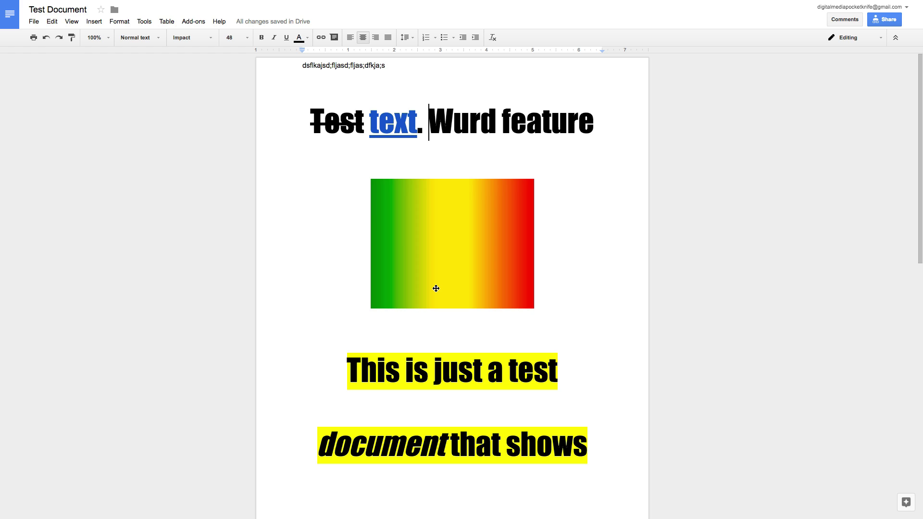
Return to the Google Docs home screen listing recent documents.
click(12, 17)
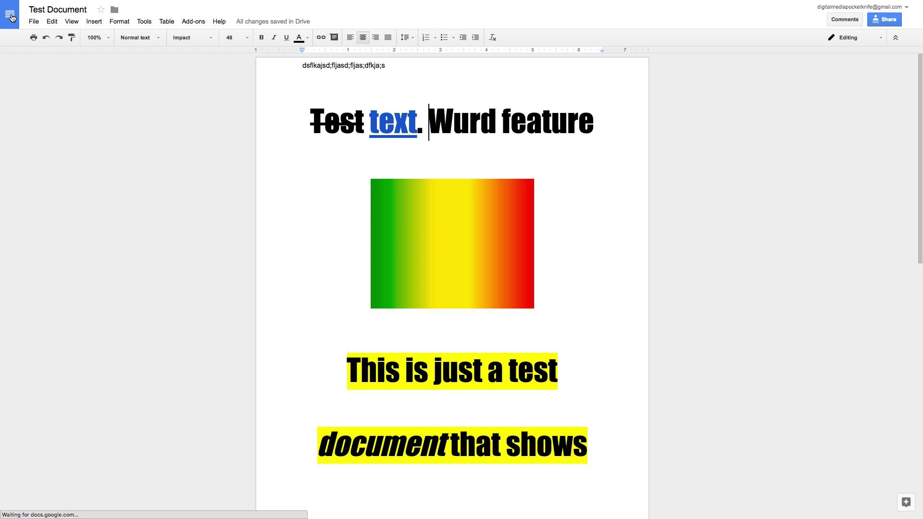